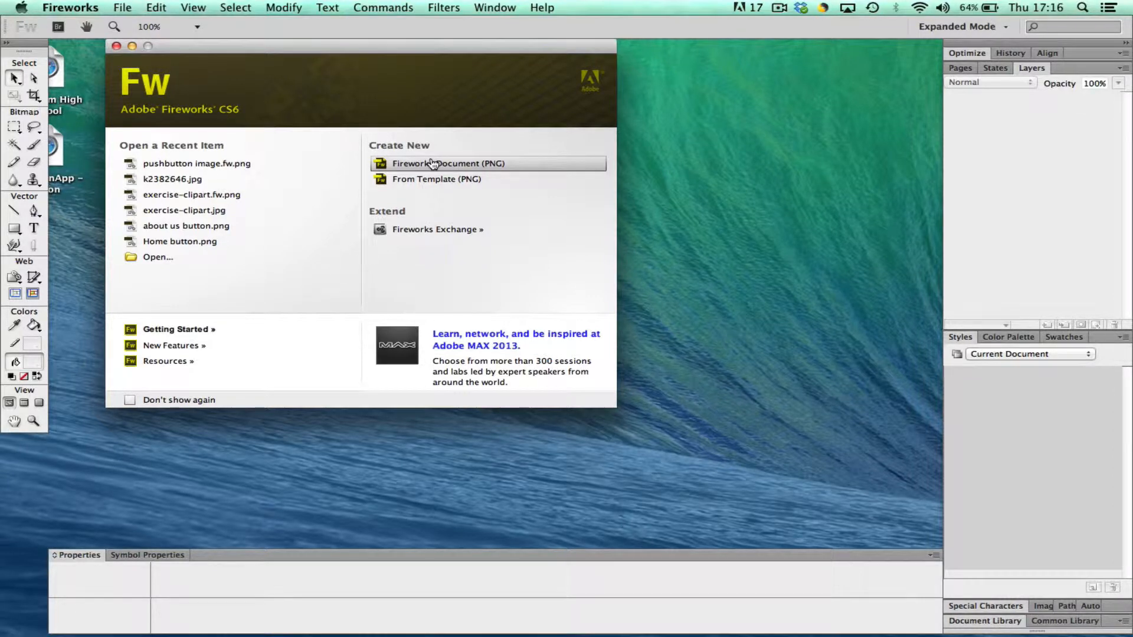
Step: Create a new PNG document with a transparent canvas 650 pixels wide and 200 pixels high
left_click(433, 164)
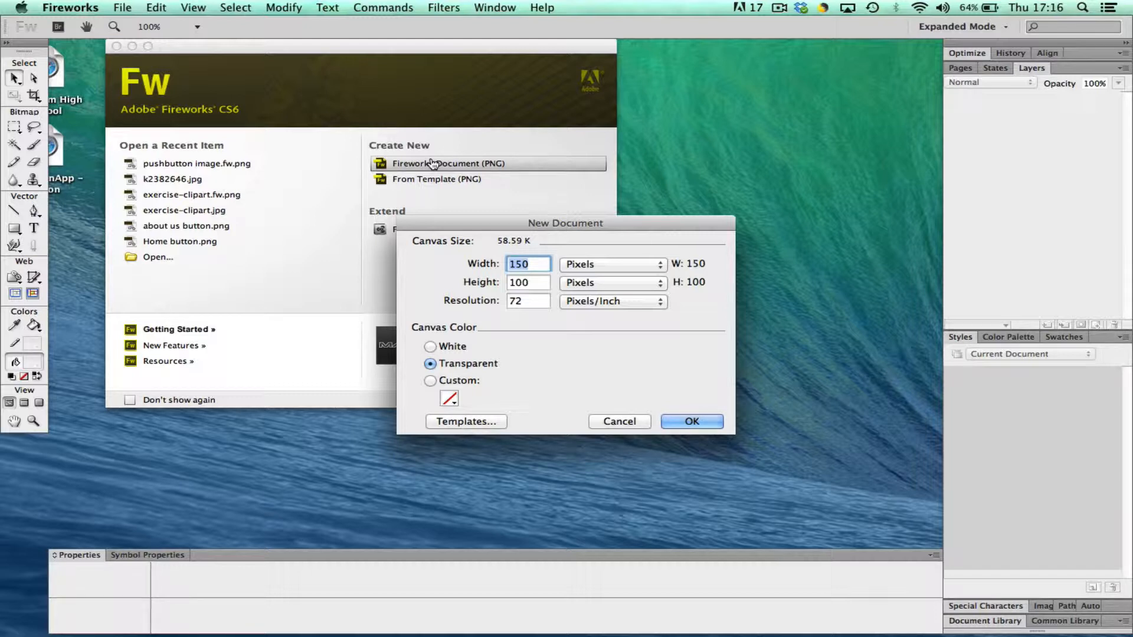
type("650")
left_click_drag(538, 279, 430, 281)
left_click(515, 283)
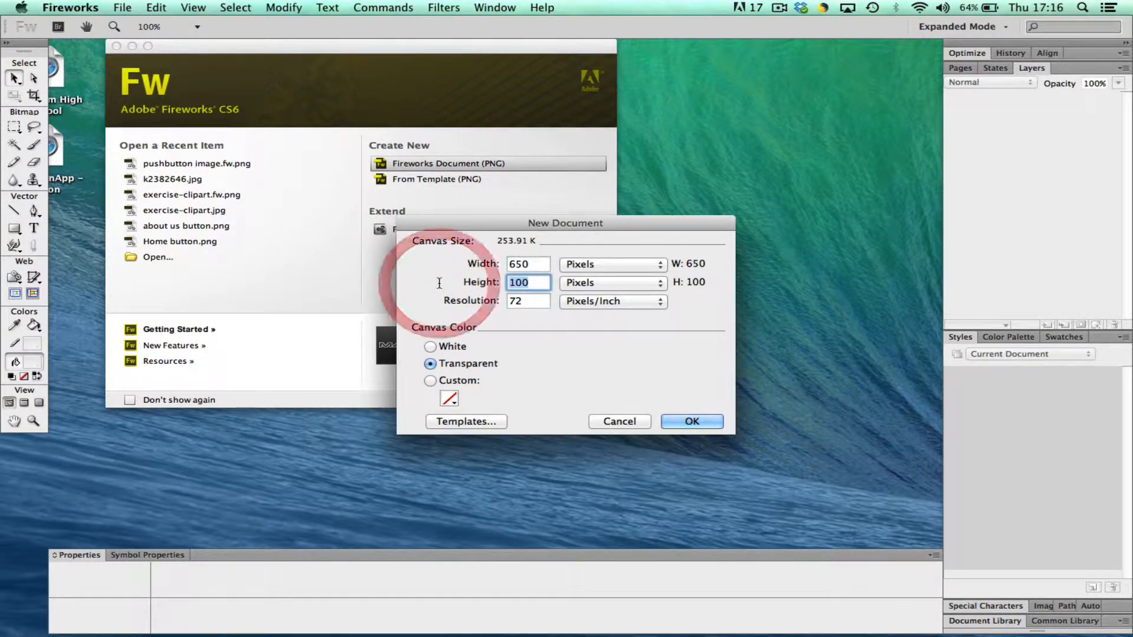
type("200")
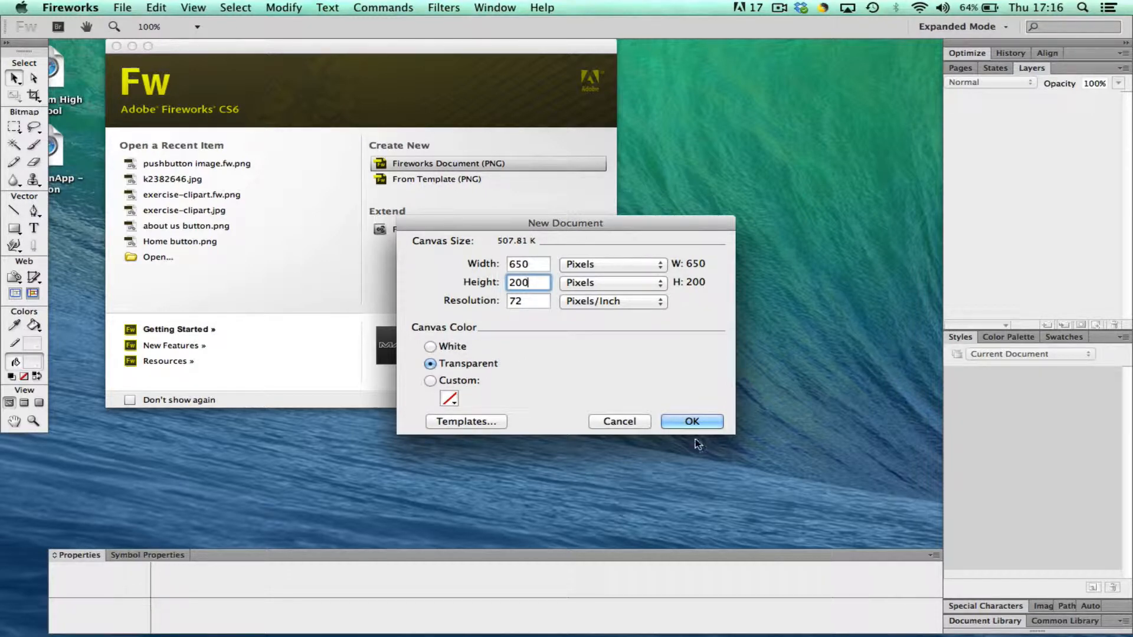
left_click(694, 422)
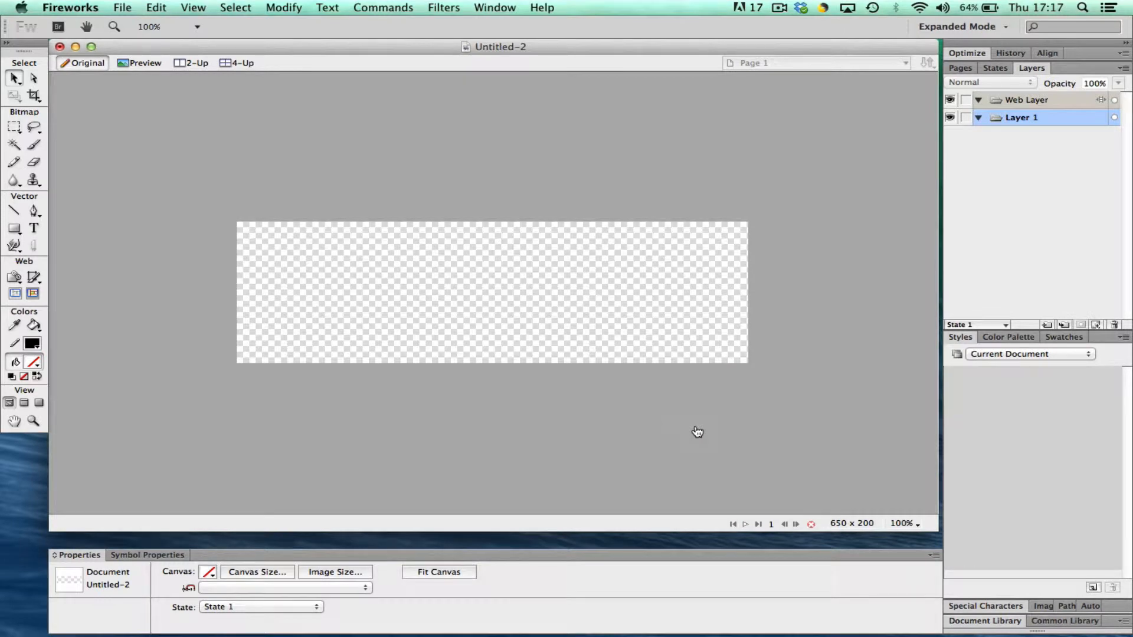
Step: Add the heading text "Get up, Get moving" on the canvas
left_click(34, 229)
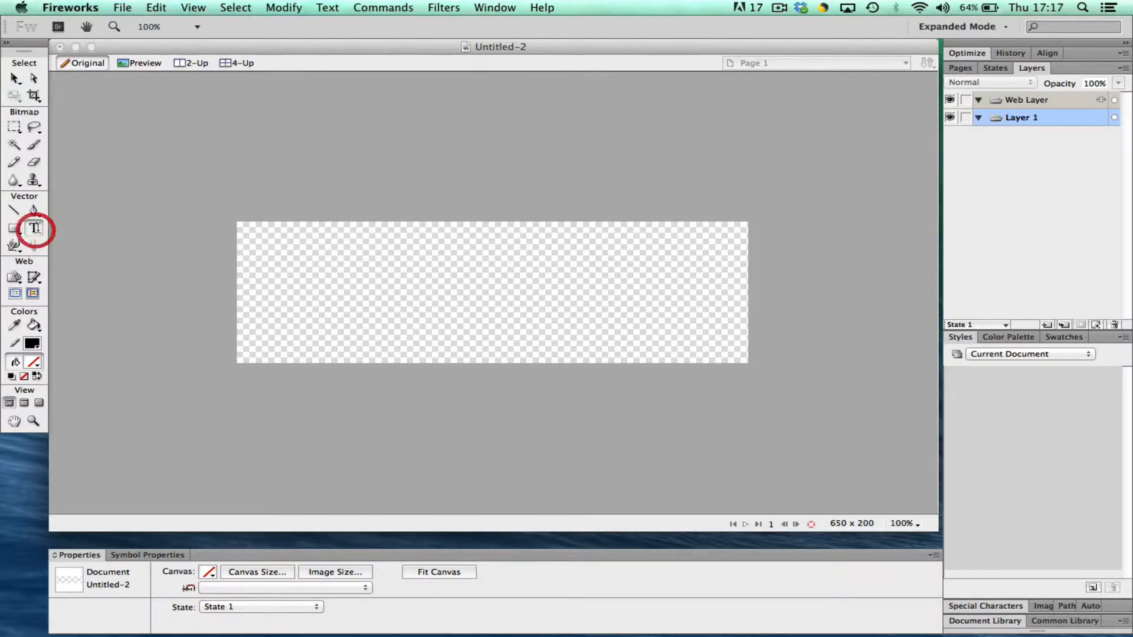
left_click(295, 282)
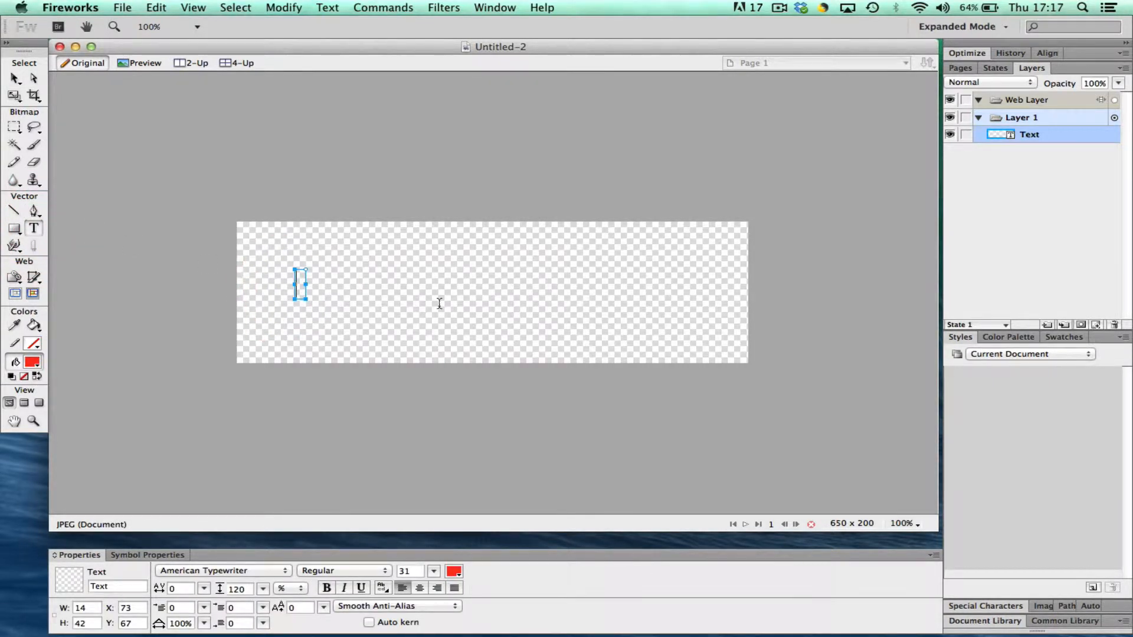
type("Get up")
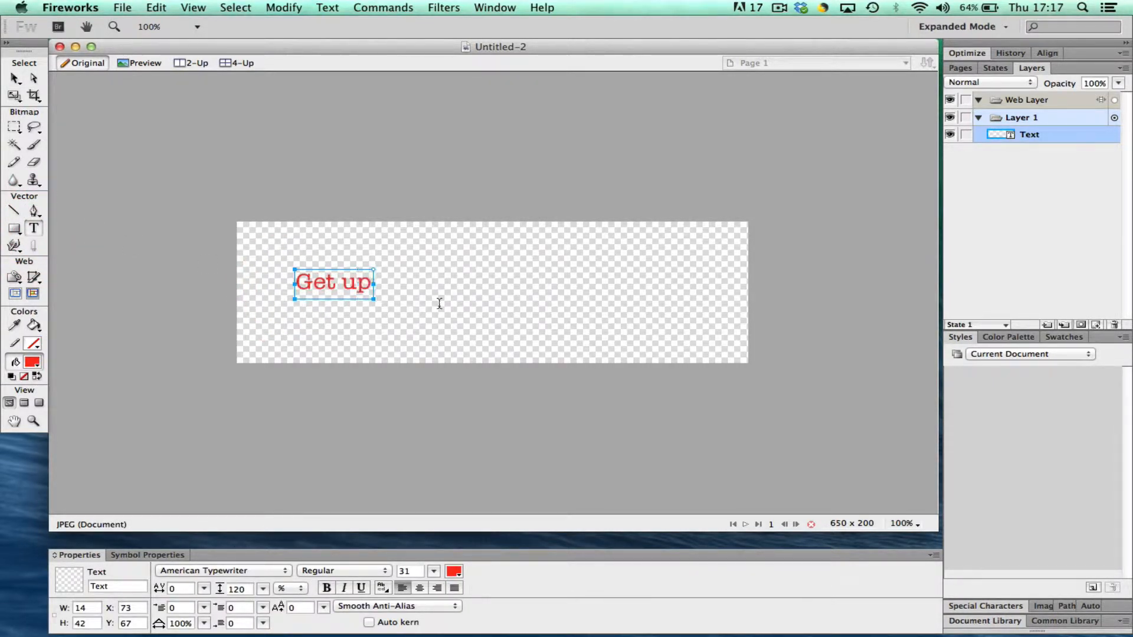
type(", Get mo")
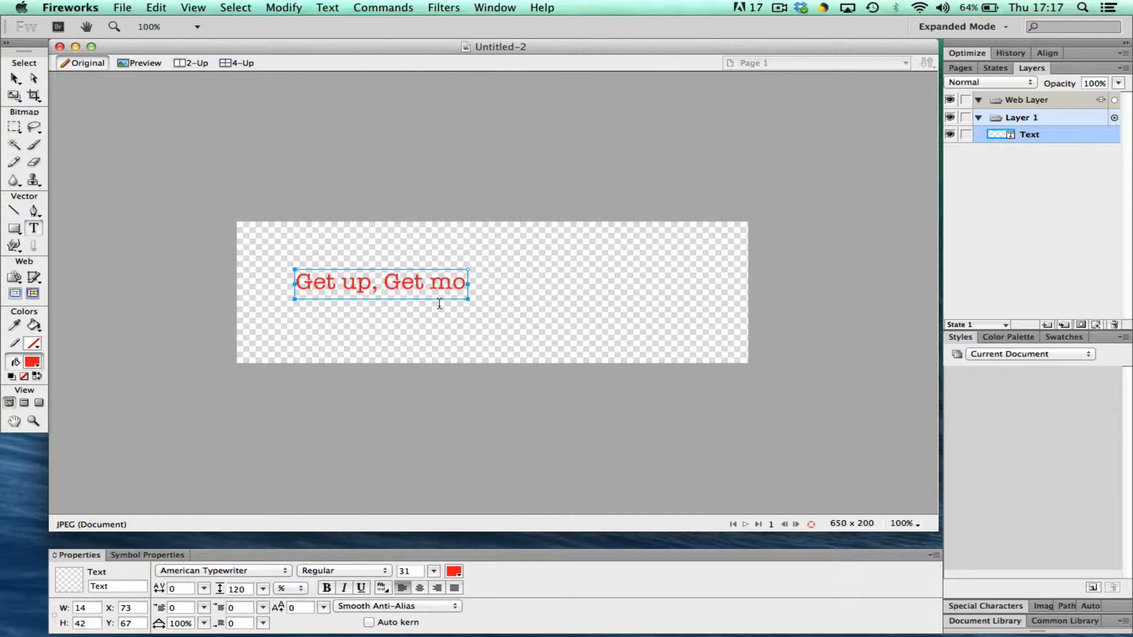
type("ving")
left_click(443, 337)
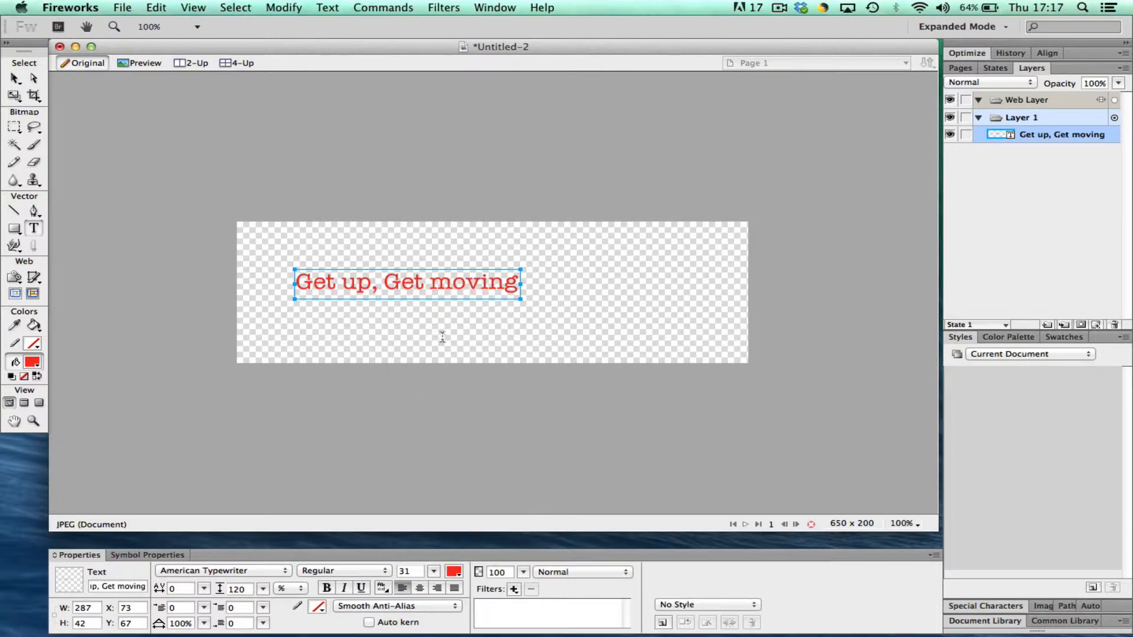
Step: Add a separate text object reading "website" below the heading
left_click(442, 337)
type("W")
key("BackSpace")
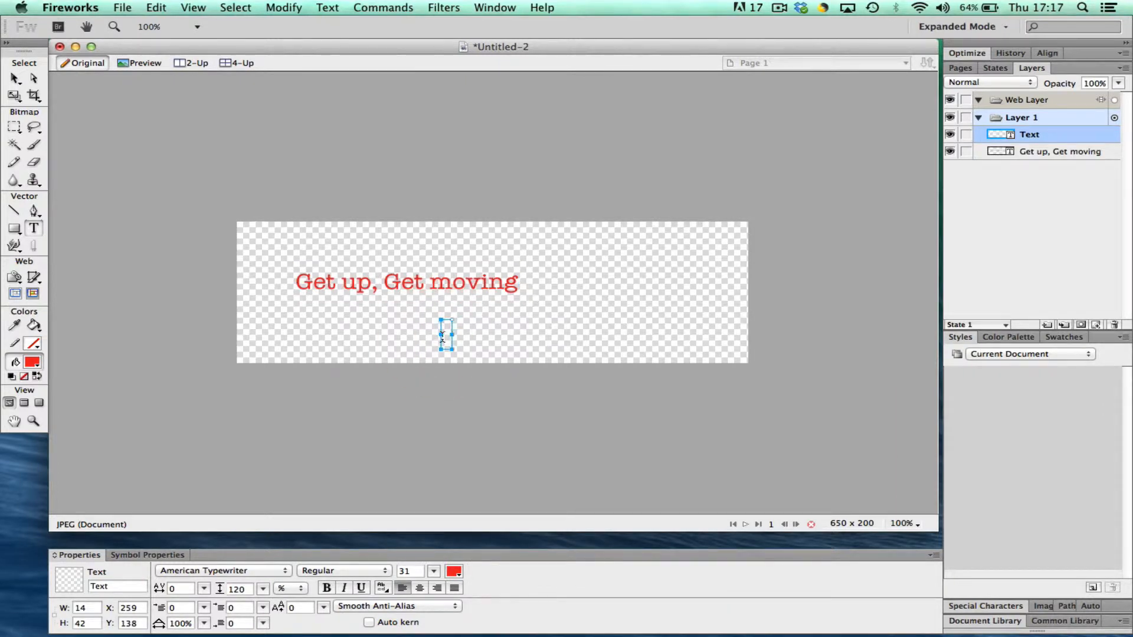
type("webiste")
key("BackSpace")
key("BackSpace")
key("BackSpace")
key("BackSpace")
type("site")
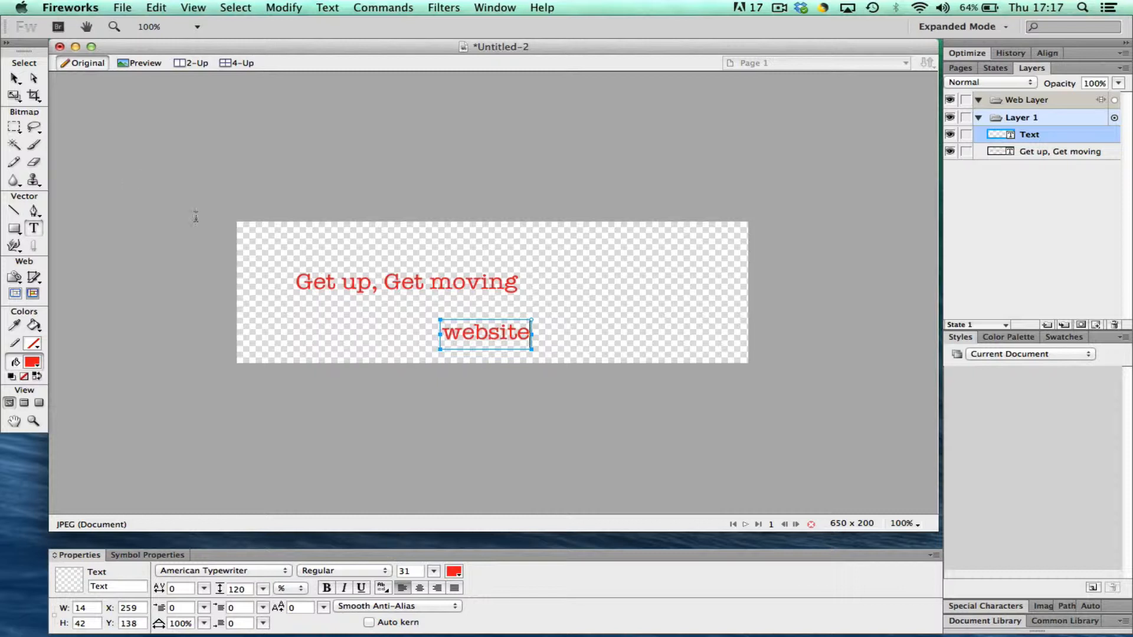
Step: Set the "Get up, Get moving" heading to the Cooper Black font at size 61
left_click(14, 77)
left_click(142, 203)
left_click(373, 286)
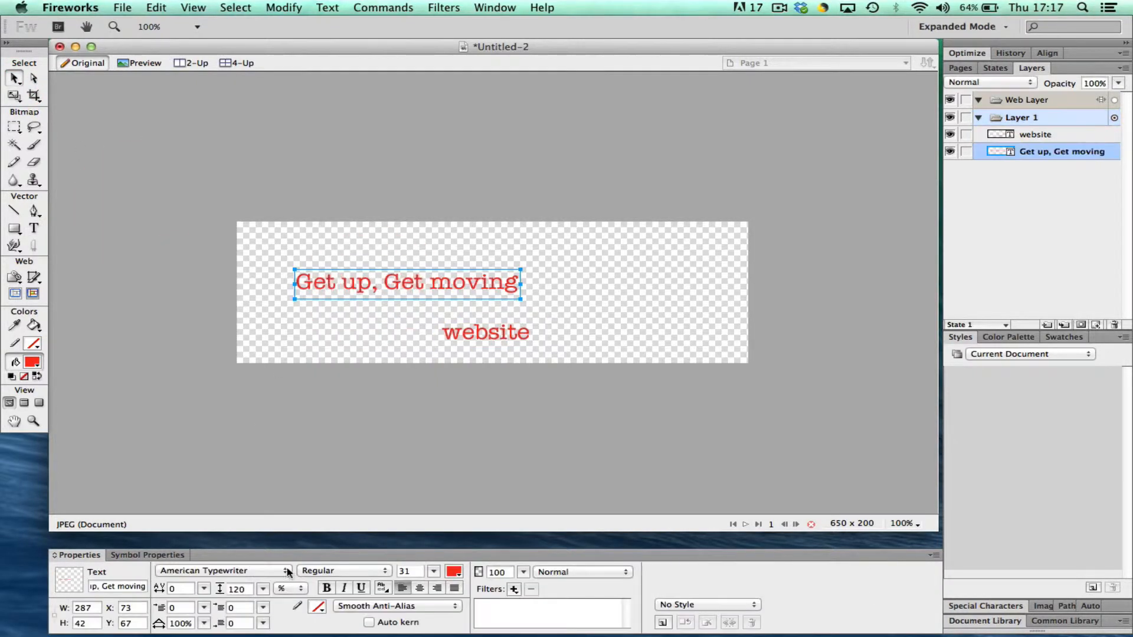
left_click(274, 572)
mouse_move(272, 624)
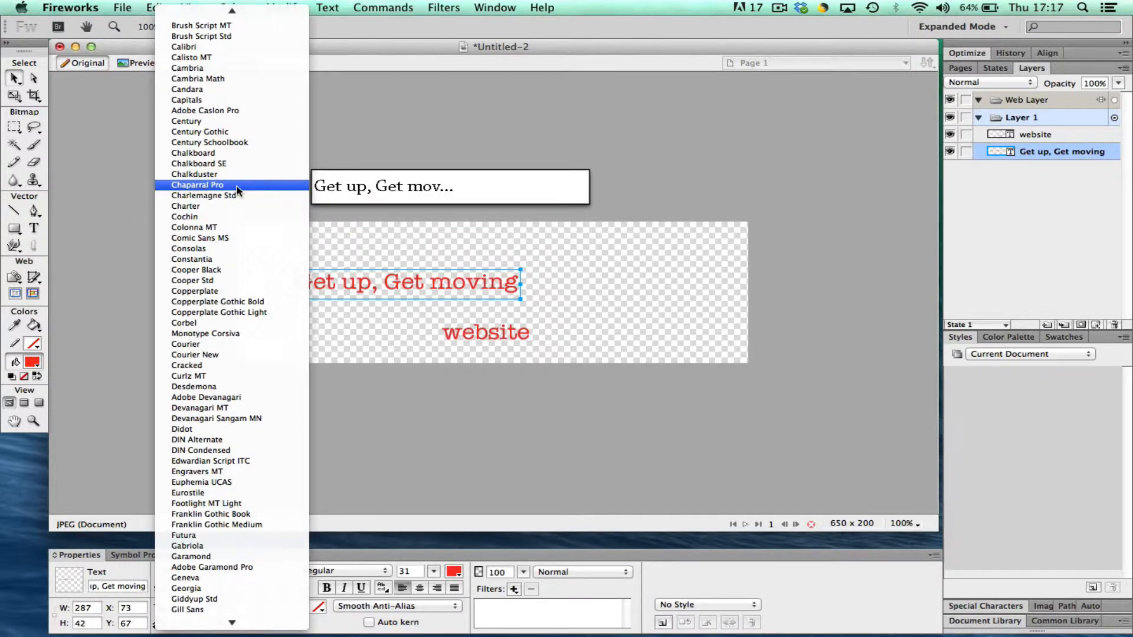
left_click(252, 276)
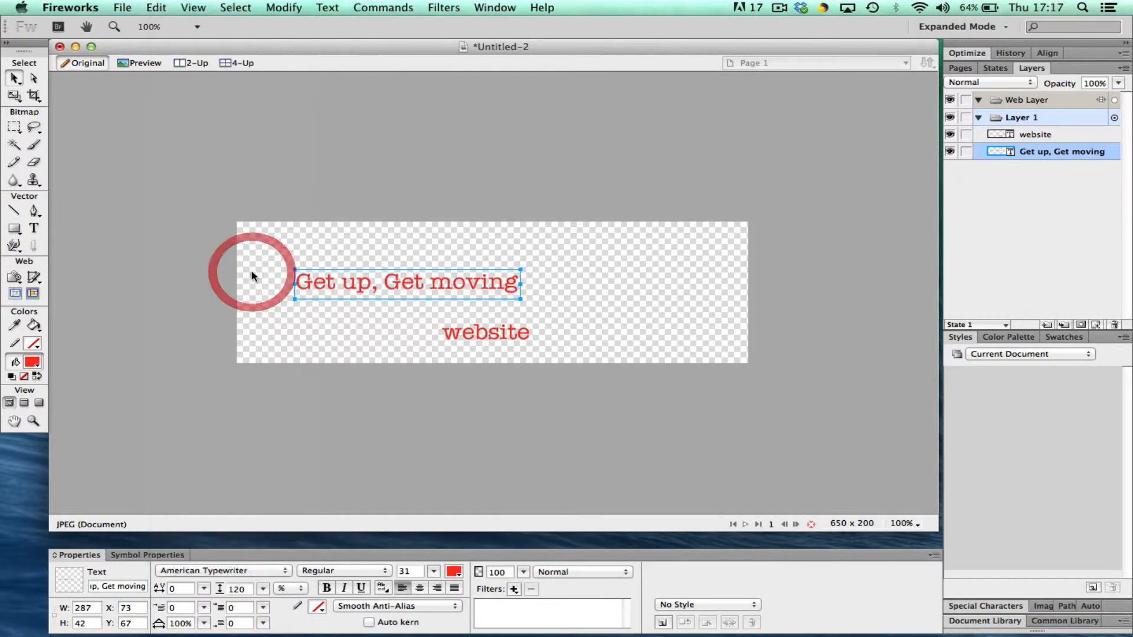
left_click_drag(433, 571, 437, 523)
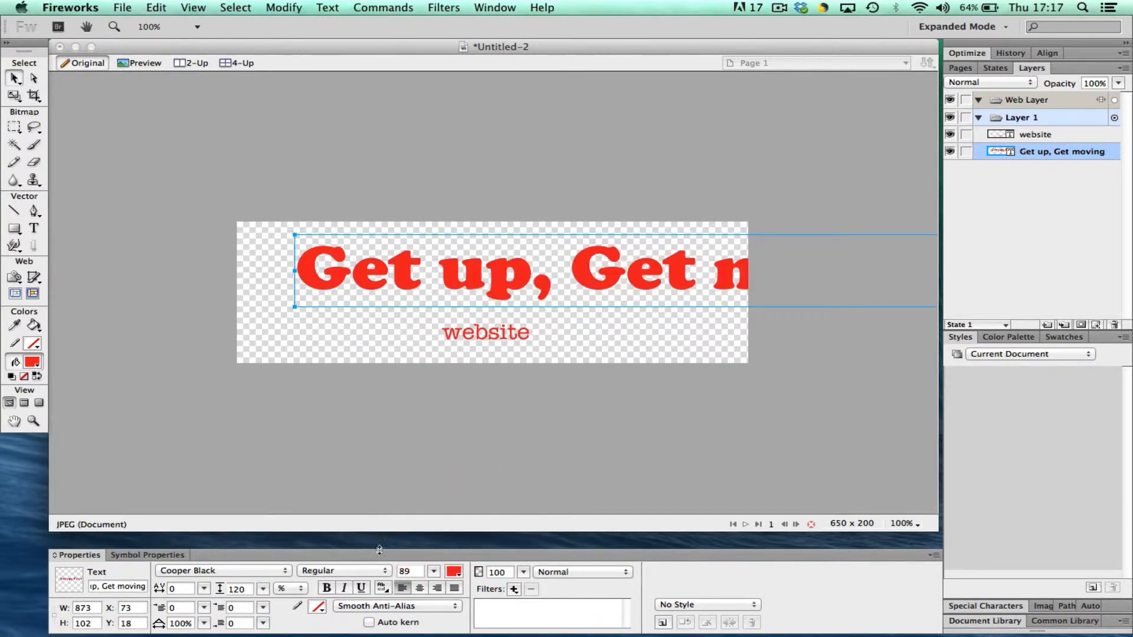
left_click_drag(434, 571, 435, 589)
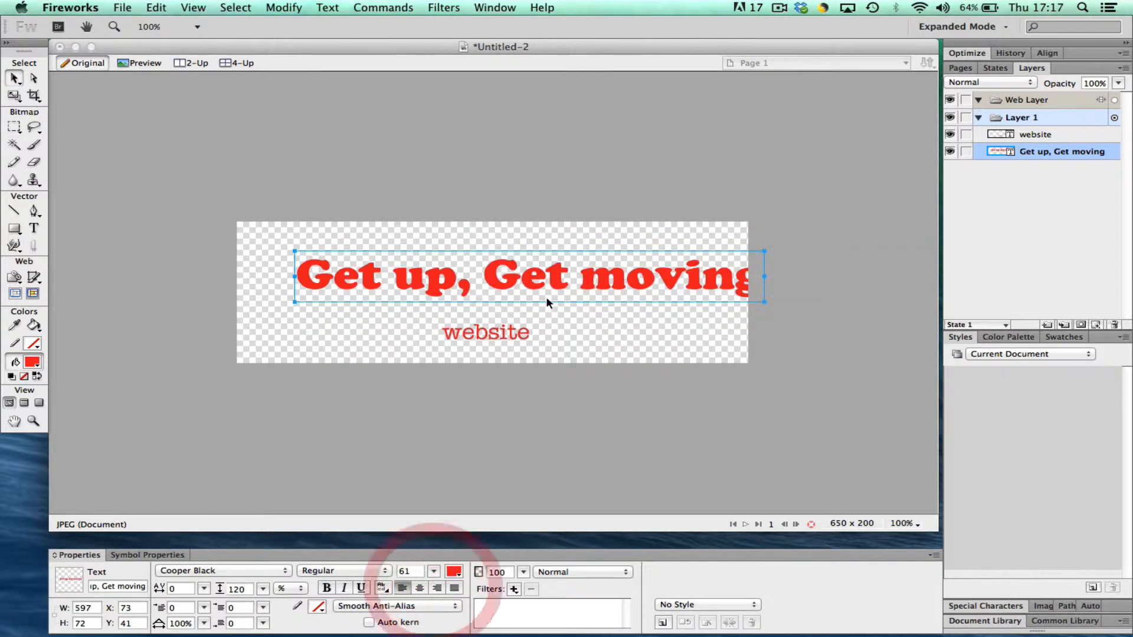
Step: Move the heading up to fit inside the canvas and place "website" just below its right end
left_click_drag(556, 273, 550, 263)
left_click_drag(503, 334, 671, 288)
left_click(671, 288)
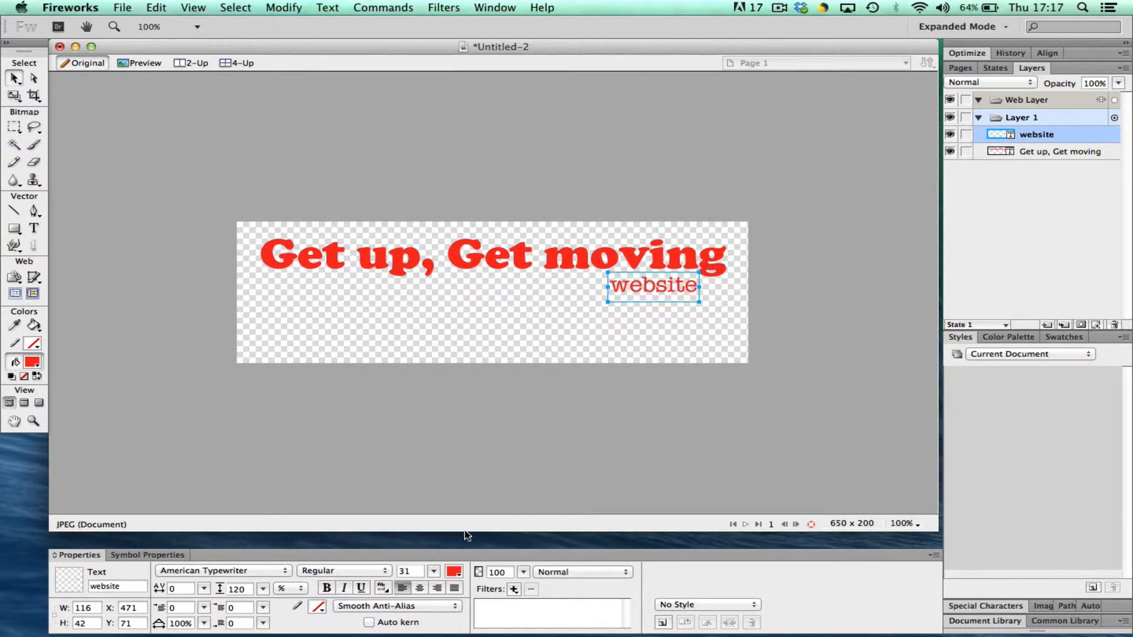
Step: Colour the "website" text blue and give the "Get up, Get moving" heading a black outline
left_click(454, 571)
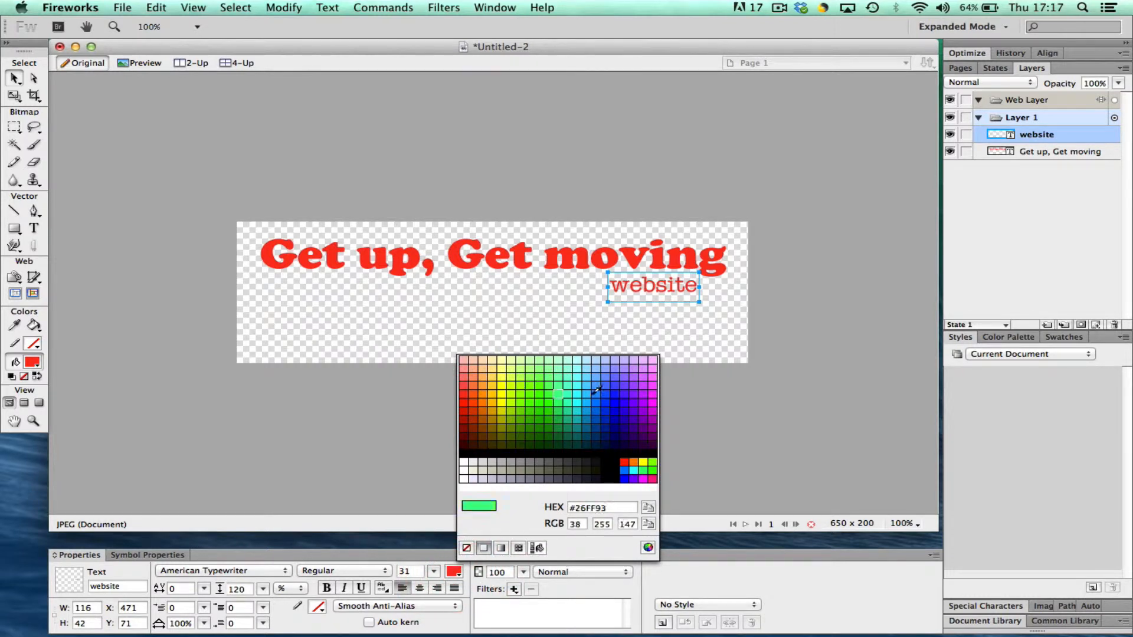
left_click(616, 396)
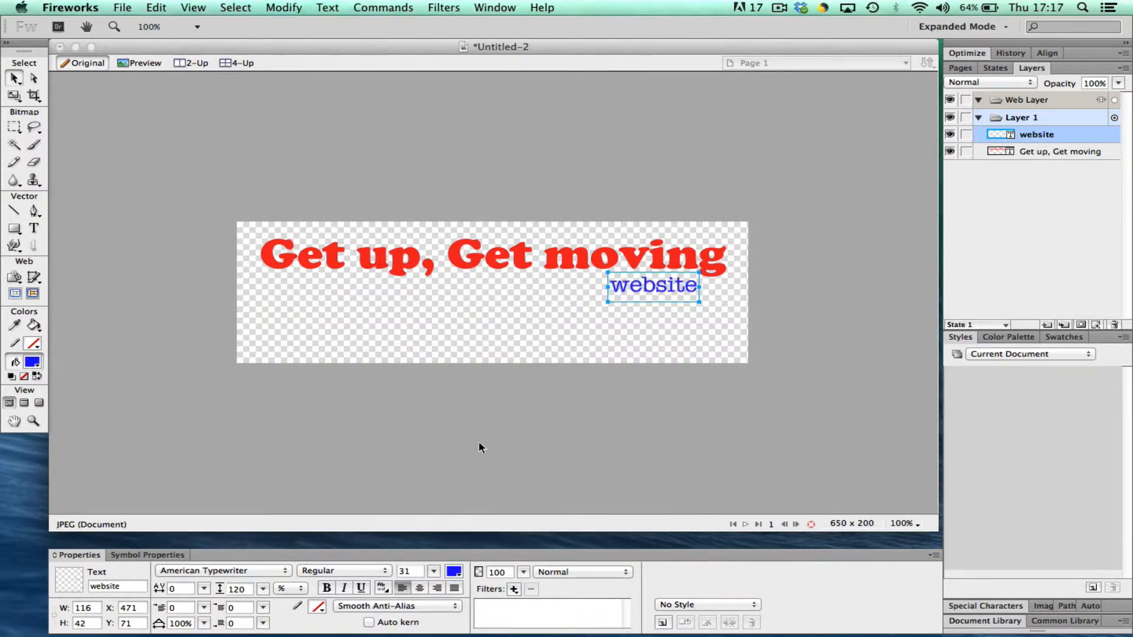
left_click(494, 250)
left_click(318, 607)
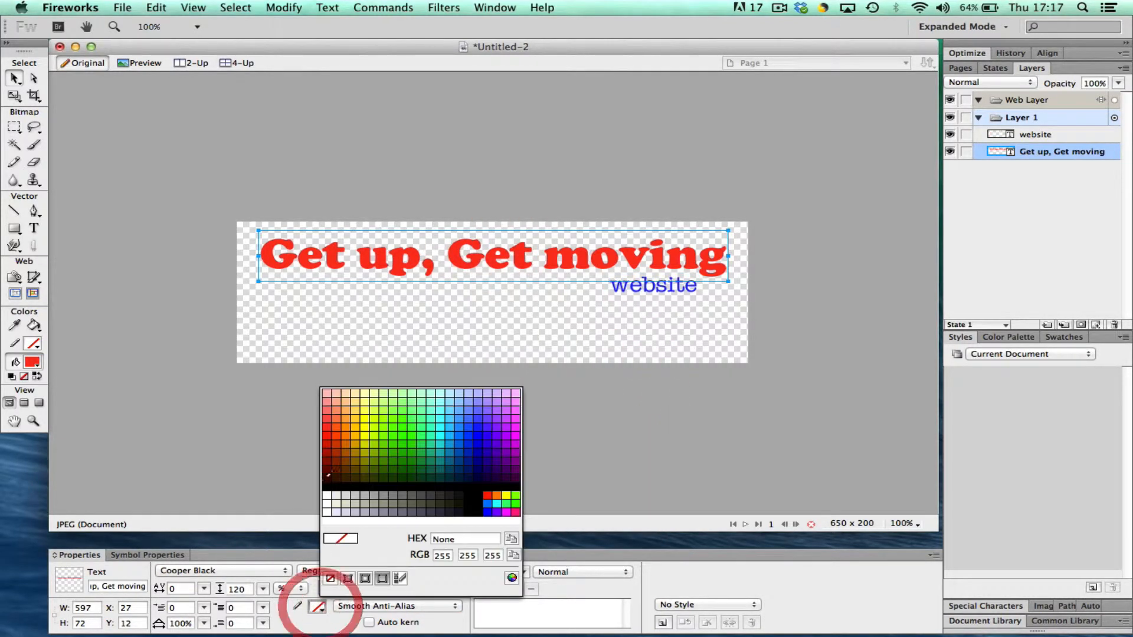
left_click(327, 486)
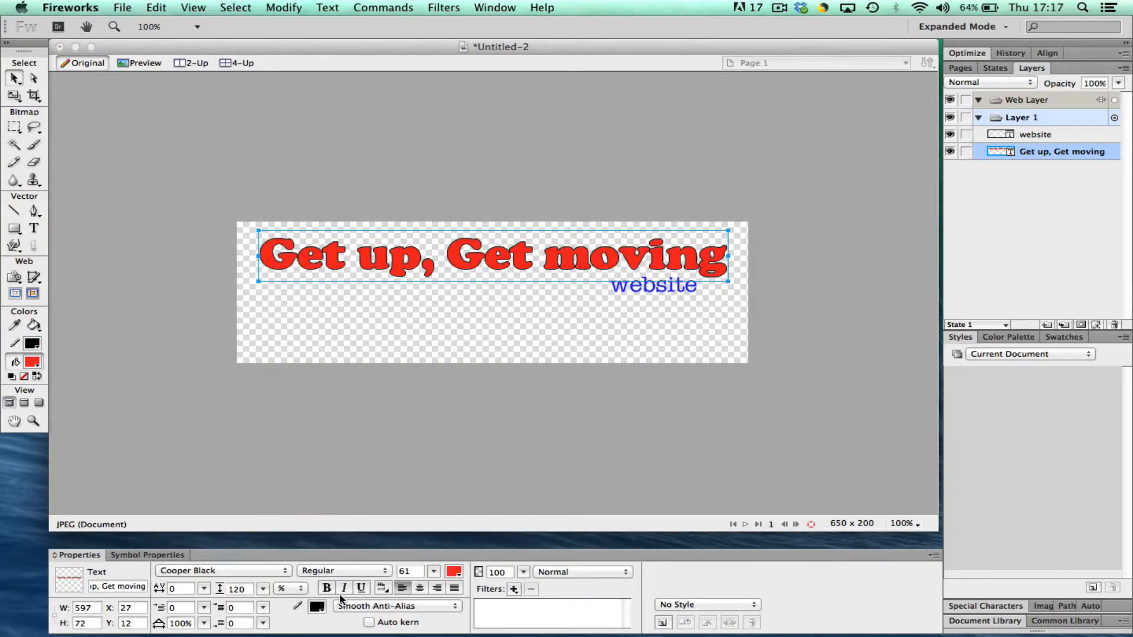
left_click(590, 392)
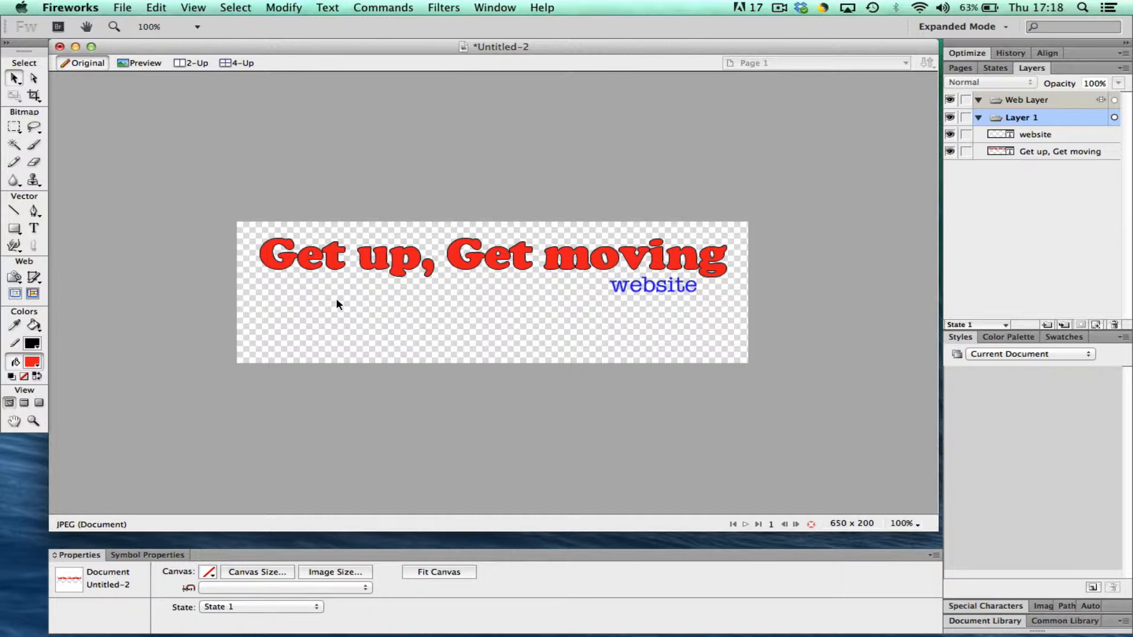
Step: Draw a rectangle about 627 by 176 pixels over most of the canvas and fill it with pale yellow
left_click(15, 229)
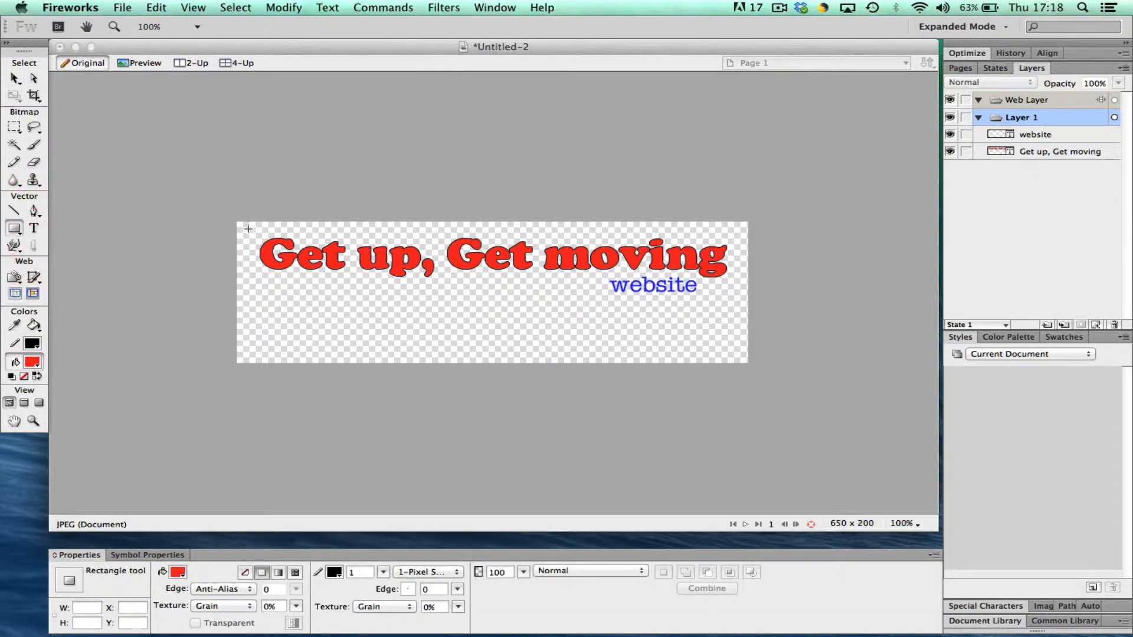
left_click_drag(248, 228, 739, 355)
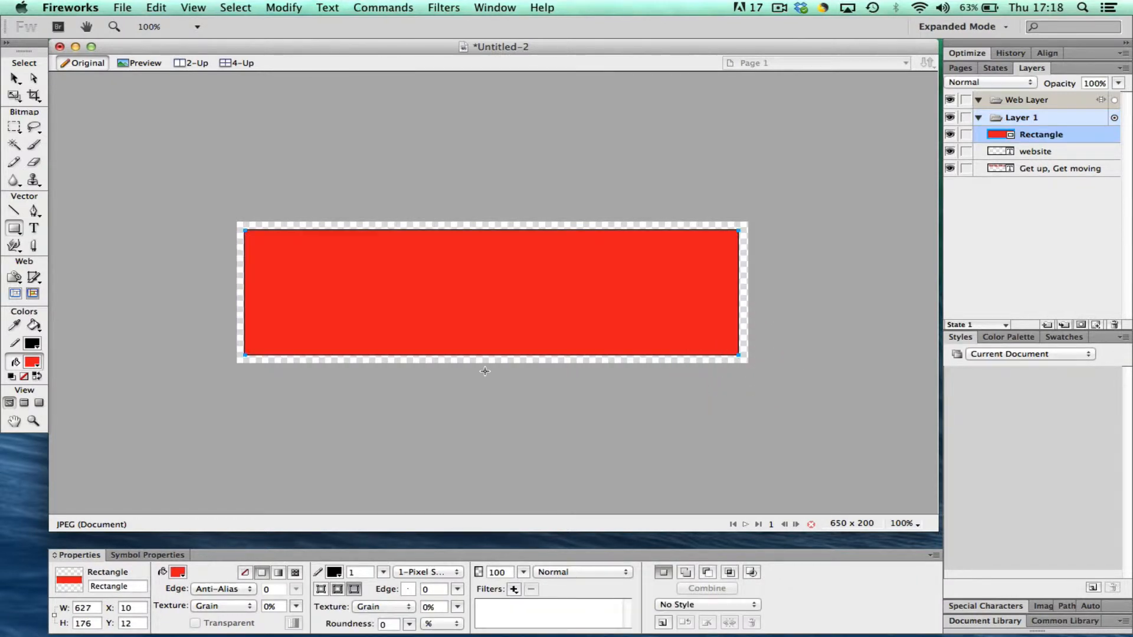
left_click(178, 572)
left_click(227, 361)
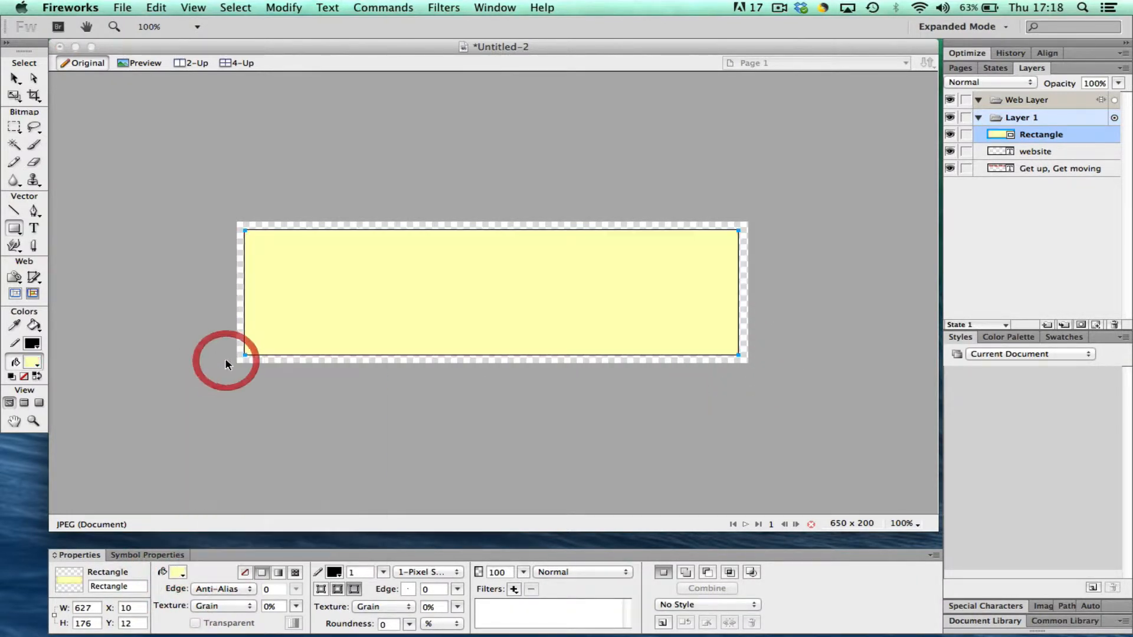
Step: Set the rectangle's black border to 4 pixels and move the rectangle beneath both text objects in the layer order
left_click(361, 572)
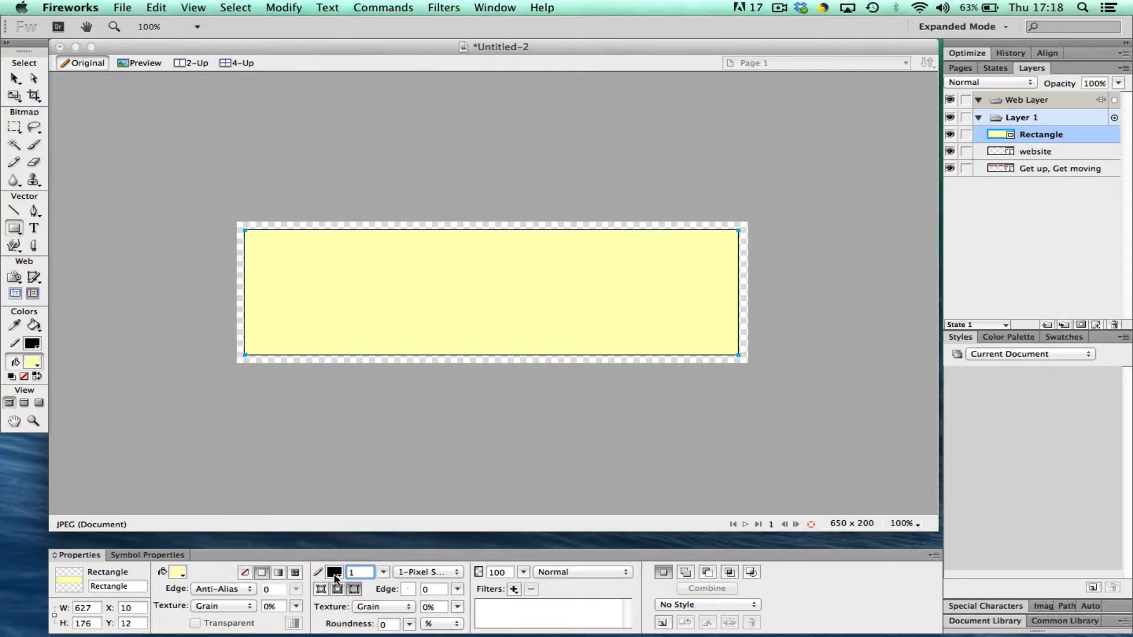
left_click_drag(384, 573, 384, 574)
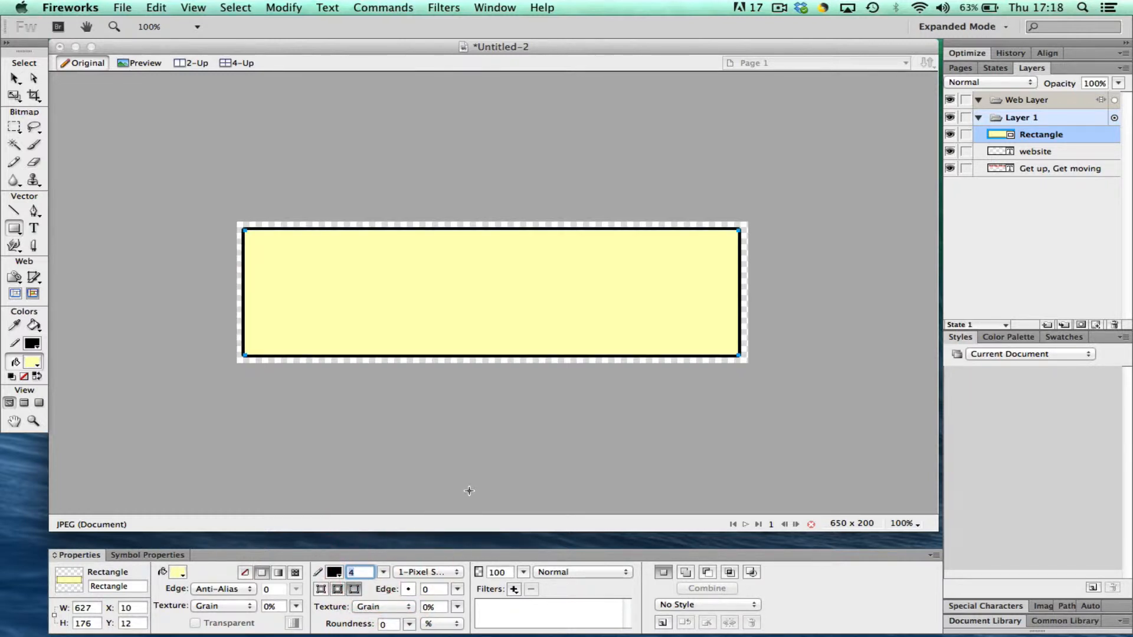
left_click(14, 78)
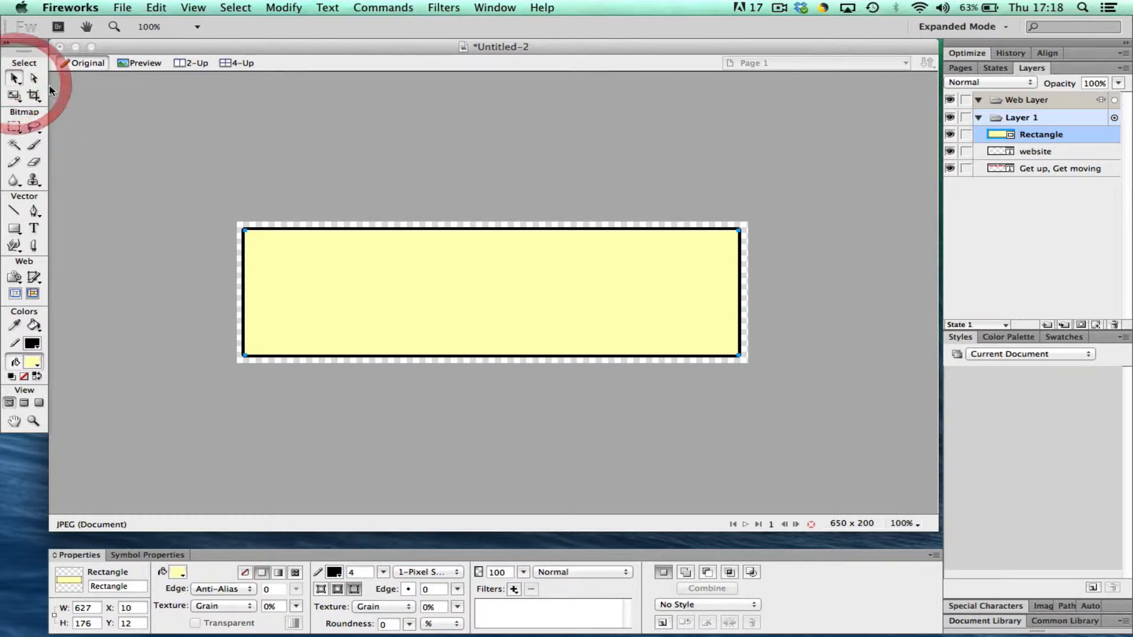
left_click(274, 151)
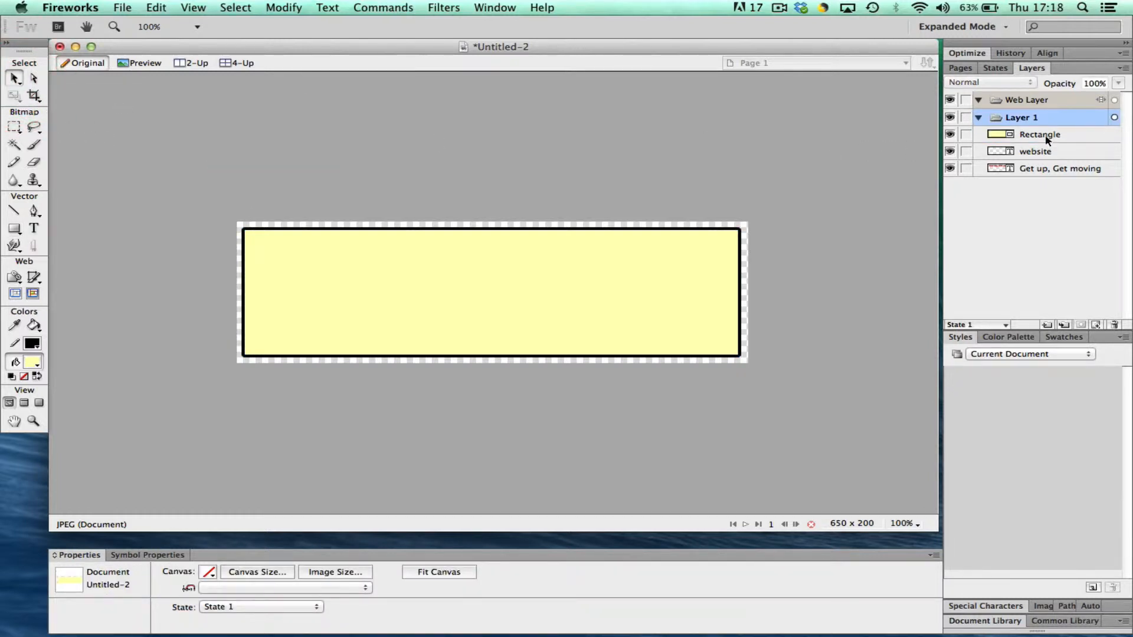
left_click_drag(1045, 136, 1039, 173)
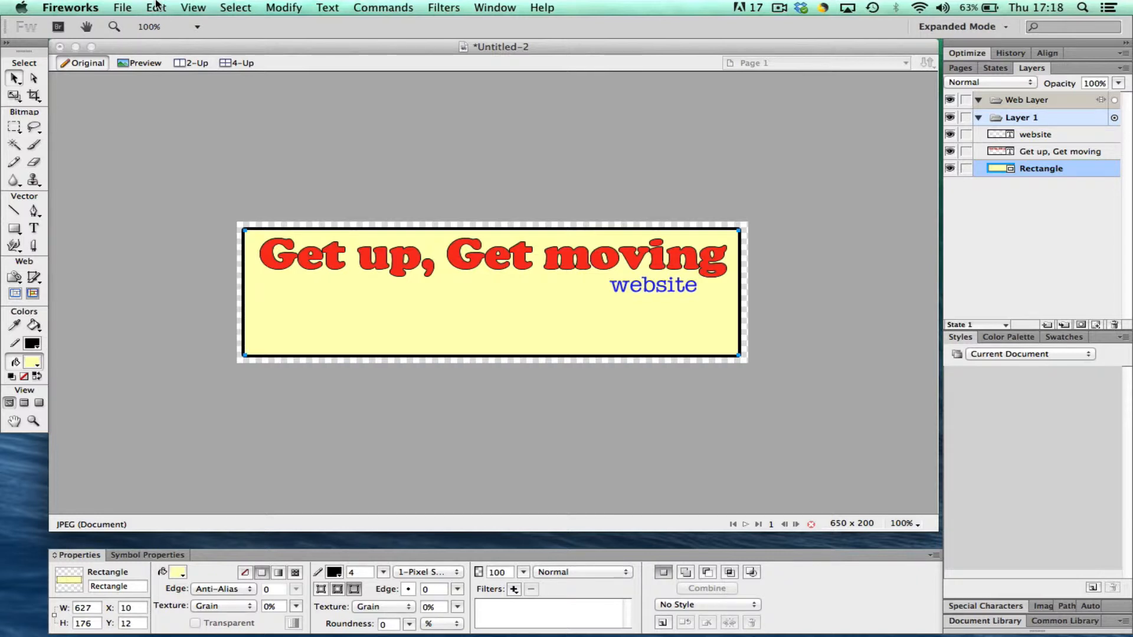
Step: Import "pushbutton image.fw.png" and place it about 95 by 75 pixels below the left end of the heading
left_click(129, 7)
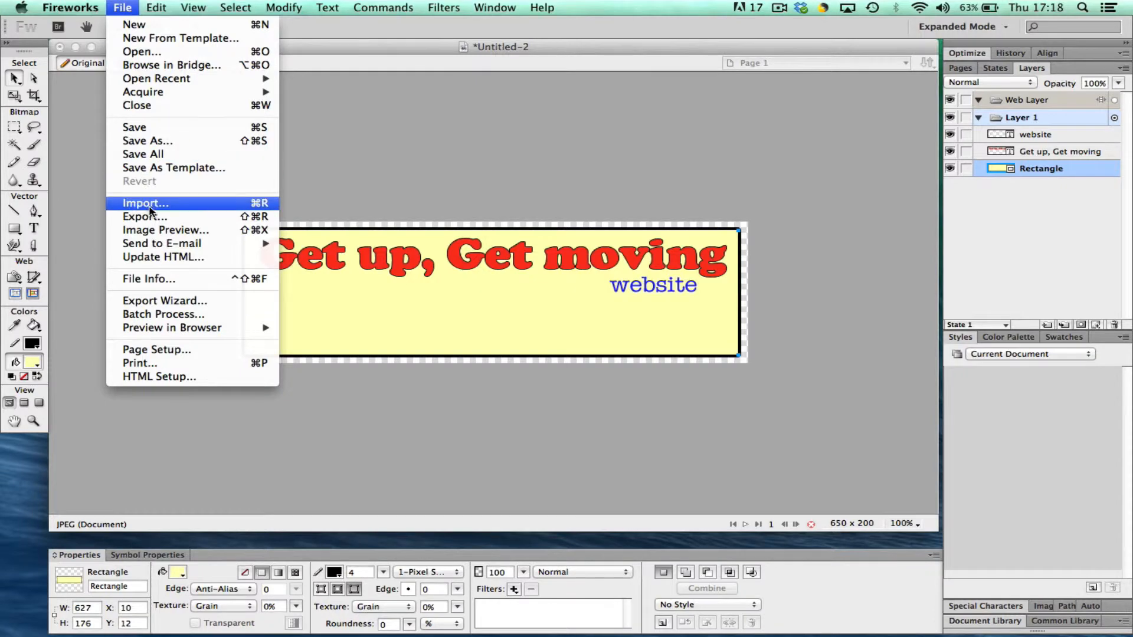
left_click(150, 207)
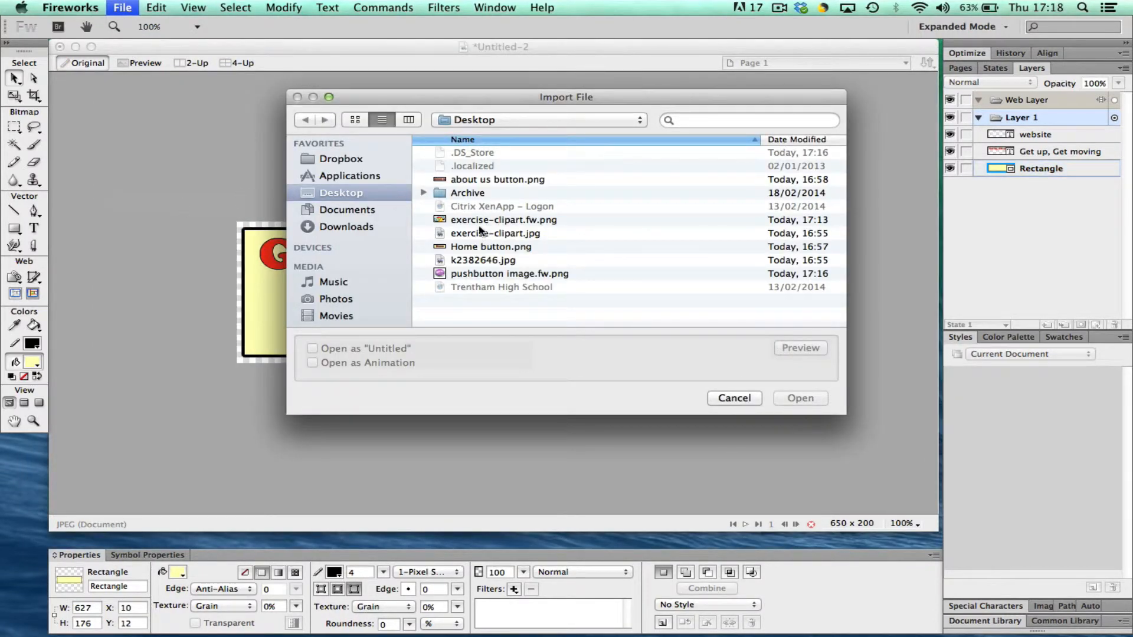
left_click(487, 279)
left_click(806, 398)
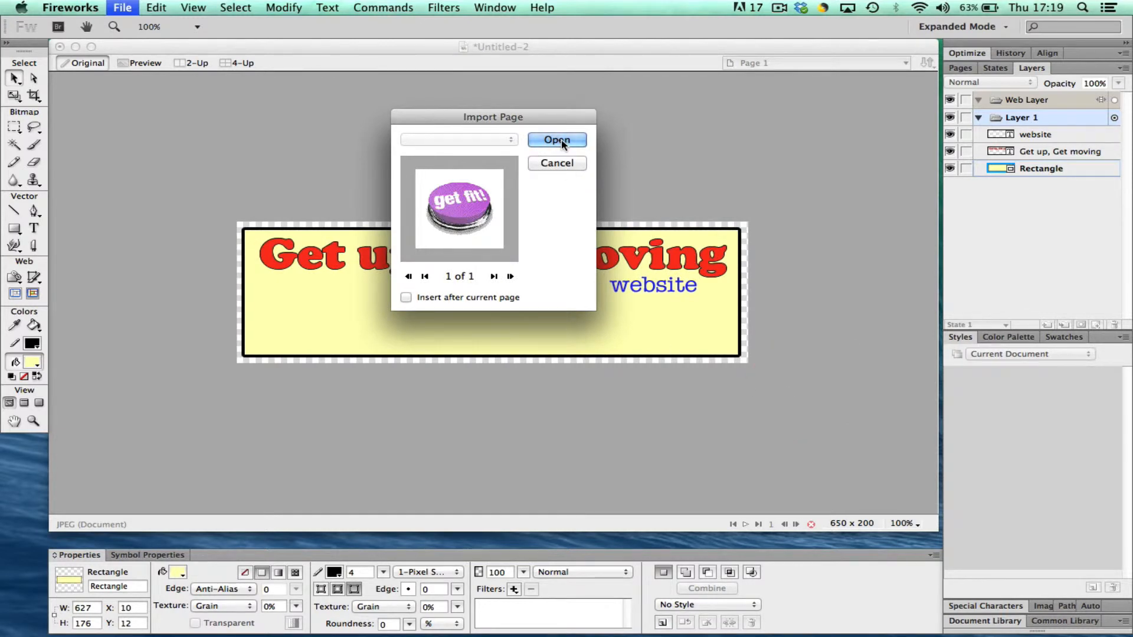
left_click(562, 141)
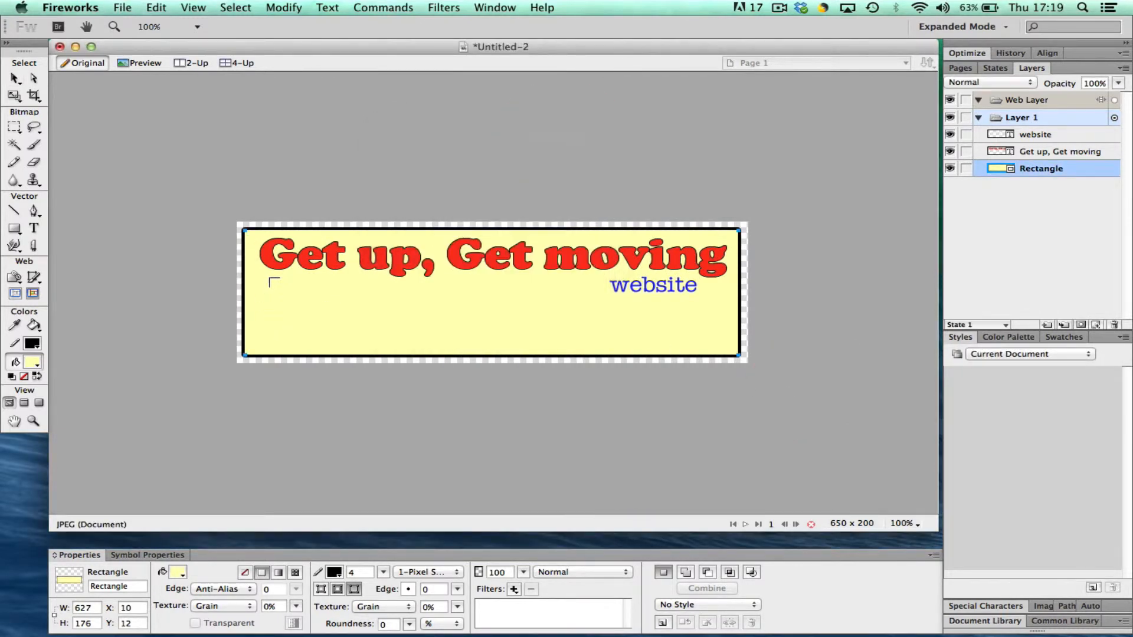
left_click_drag(264, 278, 359, 321)
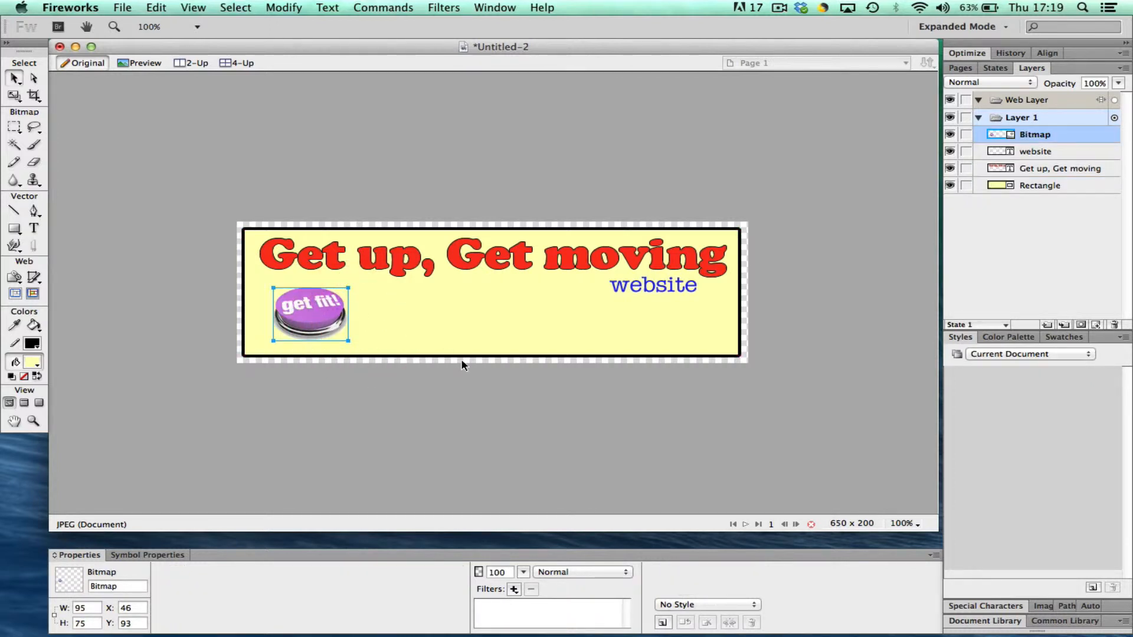
Step: Import "exercise-clipart.fw.png" and place it about 149 by 95 pixels between the purple button and the "website" text
left_click(465, 387)
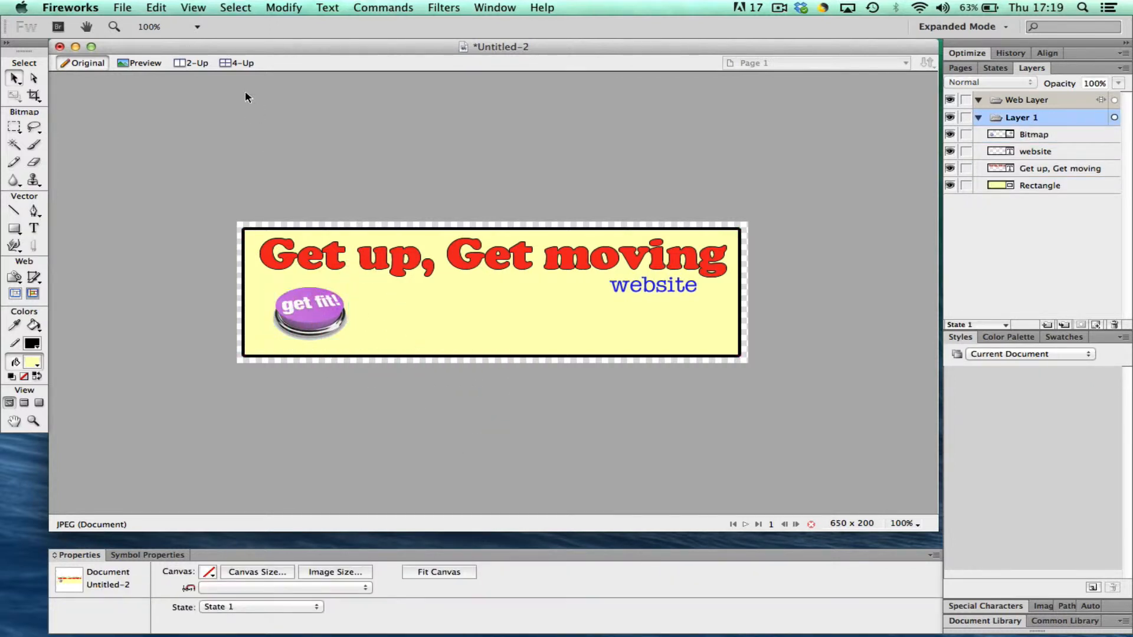
left_click(122, 7)
left_click(161, 202)
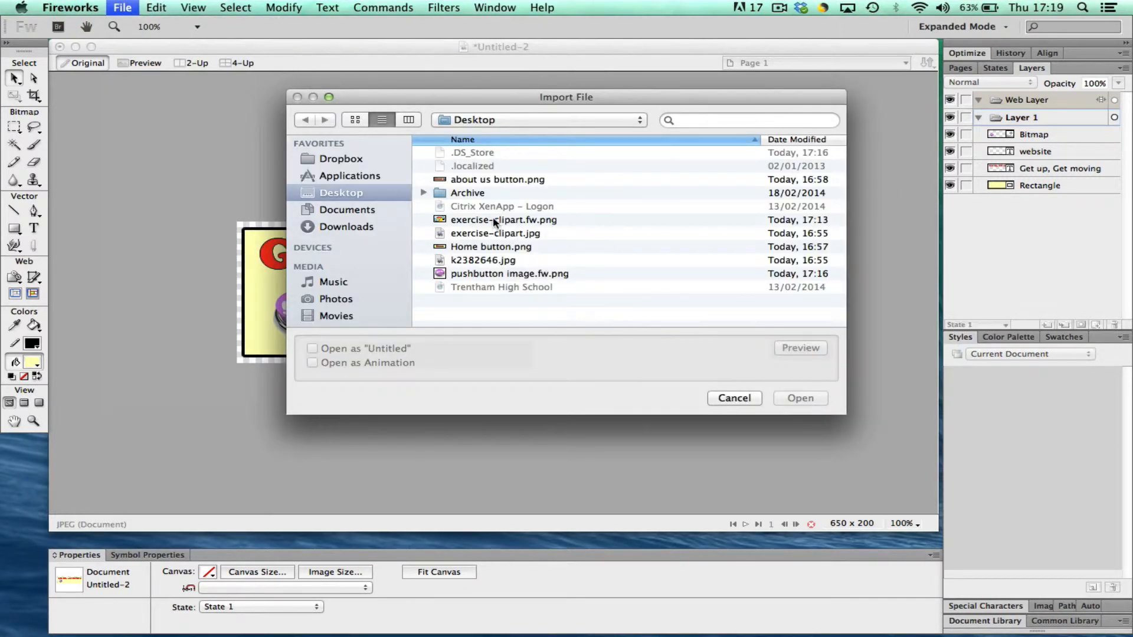
left_click(493, 221)
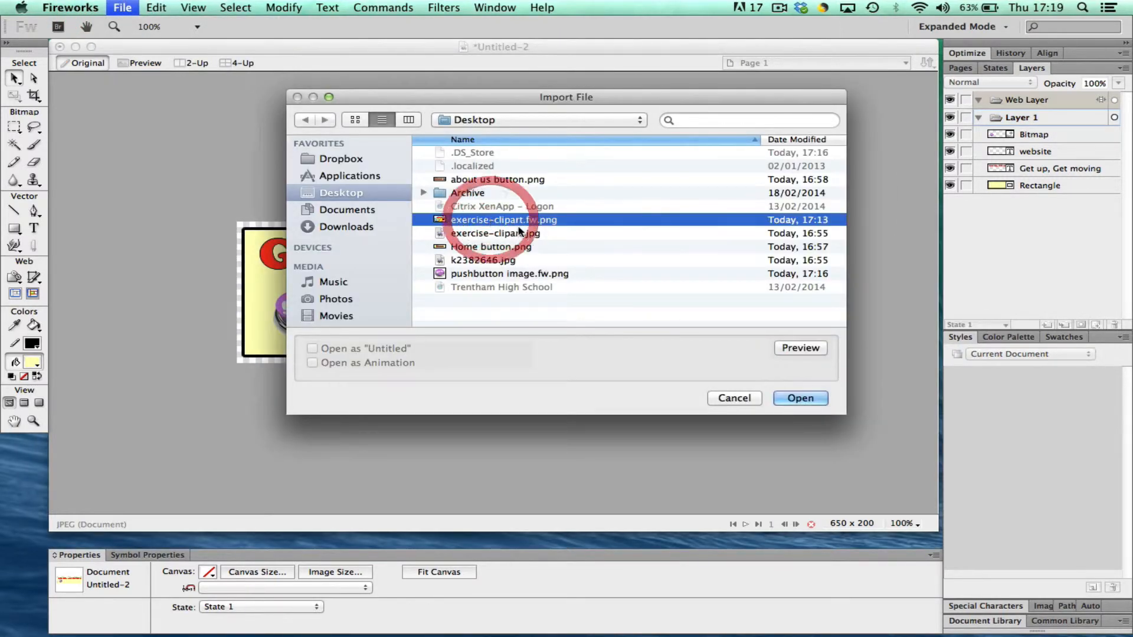
left_click(808, 399)
left_click(552, 140)
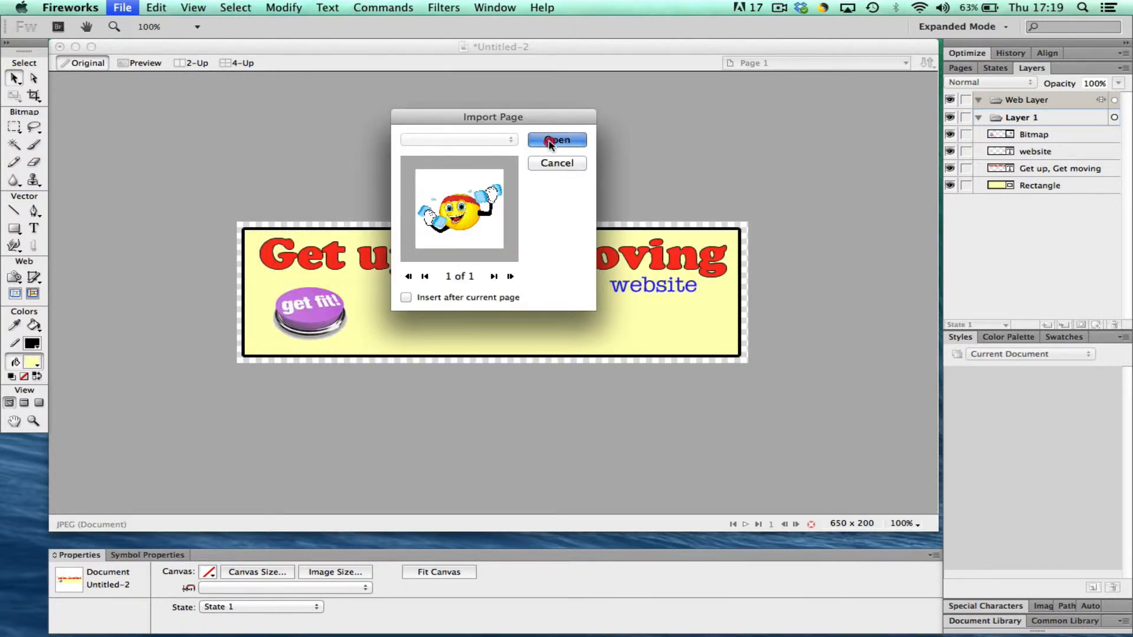
mouse_move(372, 285)
left_mouse_down()
mouse_move(460, 319)
mouse_move(481, 346)
mouse_move(489, 326)
mouse_move(488, 351)
left_mouse_up()
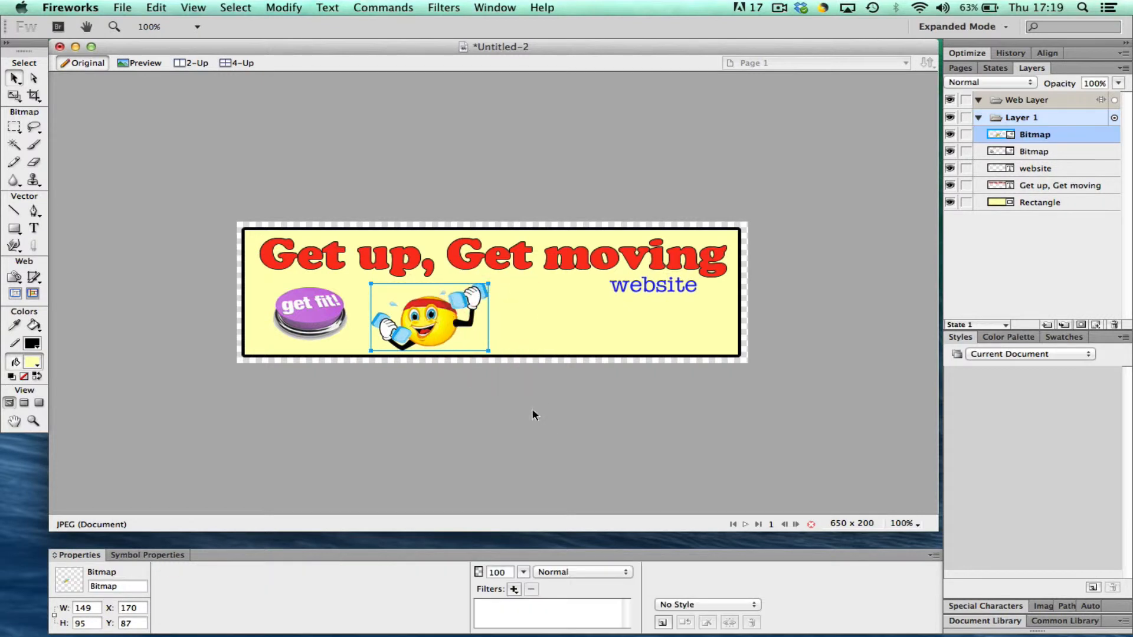
Step: Move the exercise clipart beneath the right end of the heading and position the "website" text just to the clipart's left
left_click_drag(437, 317, 543, 314)
left_click_drag(652, 289, 446, 294)
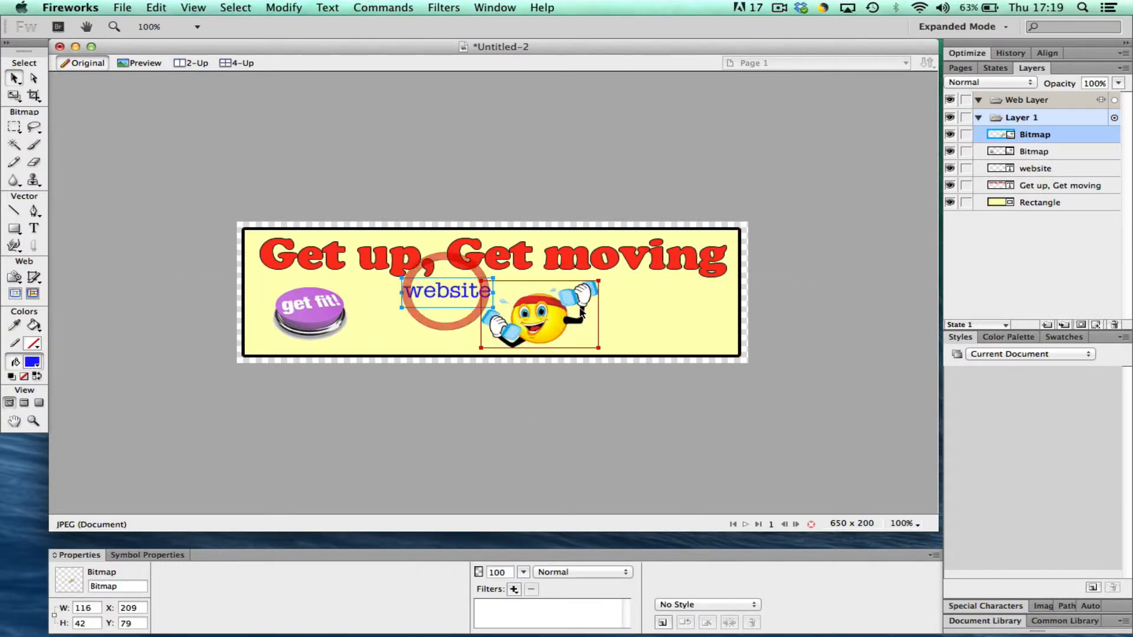
left_click_drag(582, 313, 709, 316)
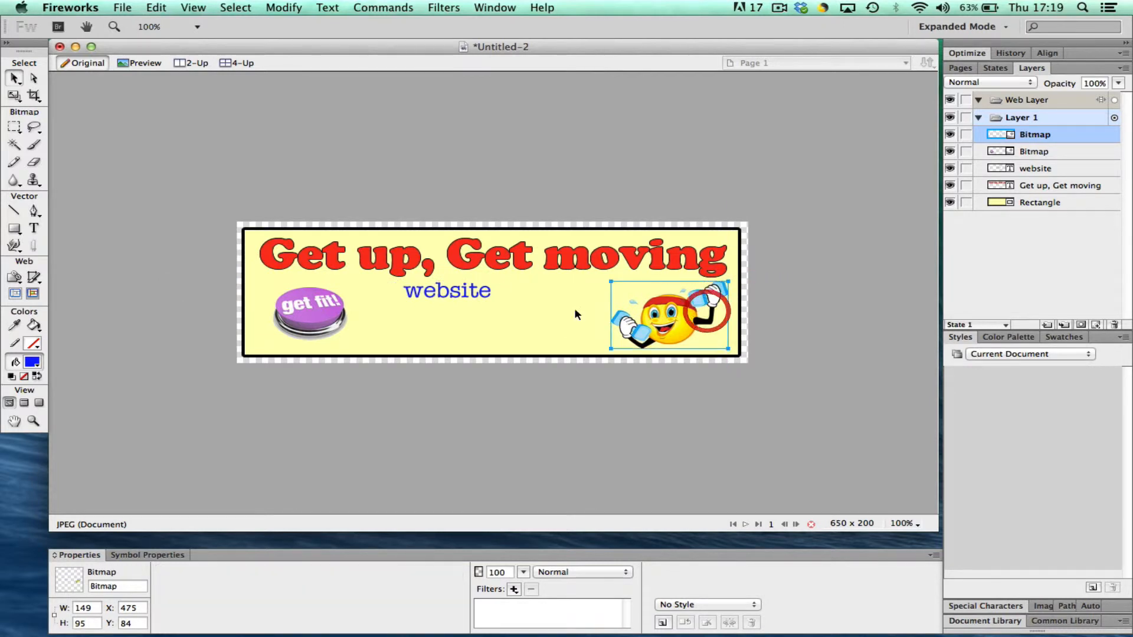
left_click_drag(446, 292, 577, 292)
left_click(809, 314)
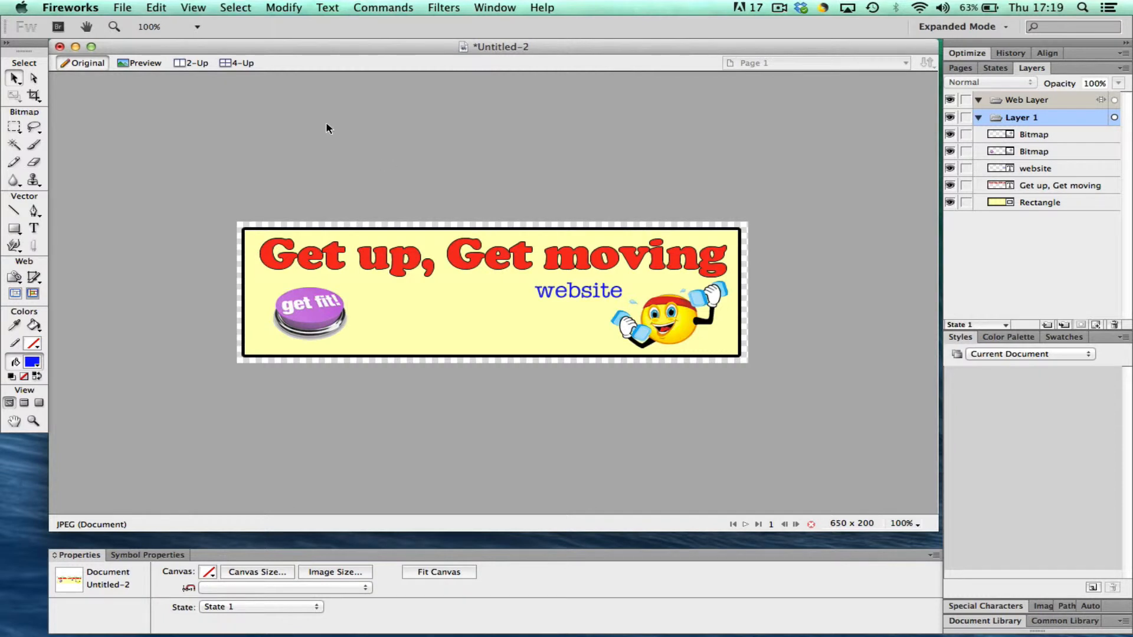
Step: Save the document to the Desktop as a Fireworks PNG named "website banner"
left_click(123, 8)
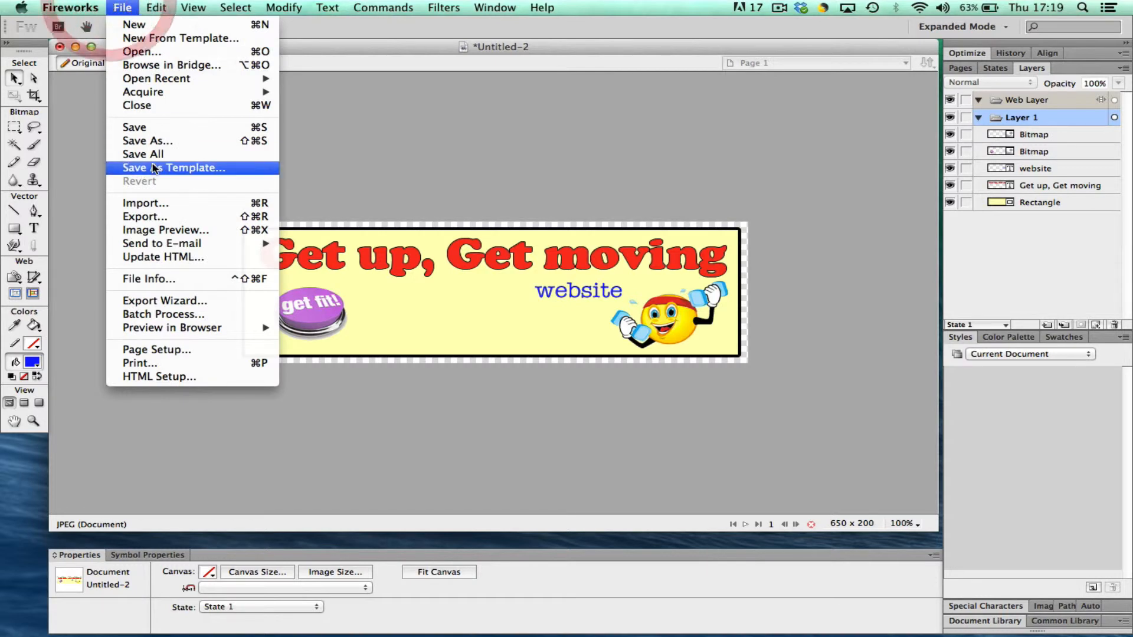
left_click(175, 142)
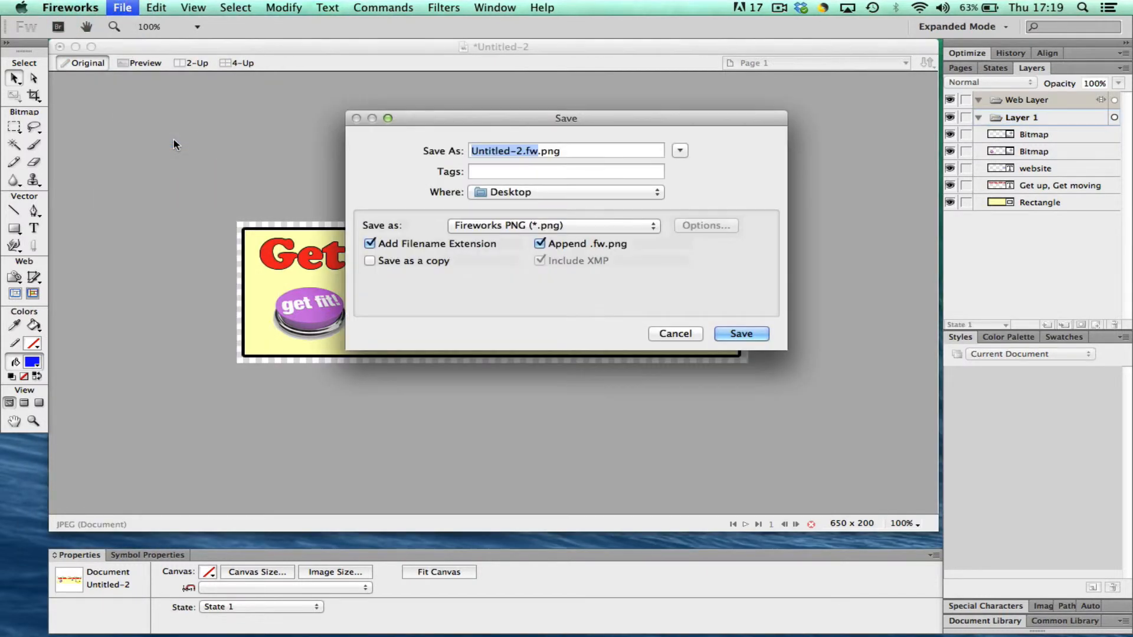
type("website")
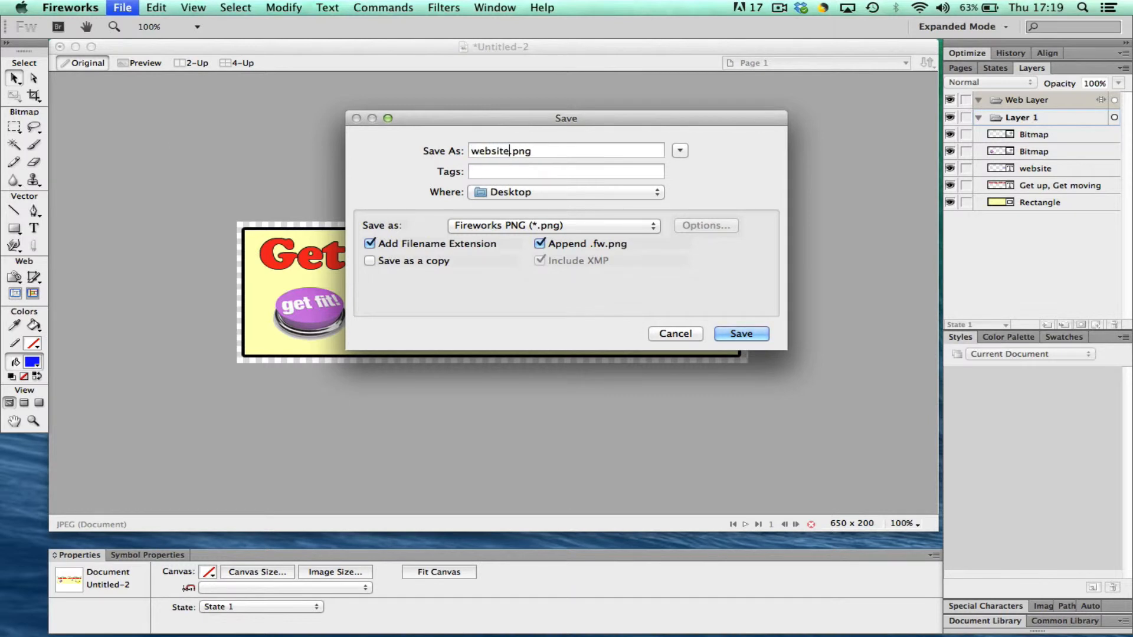
type("nner")
left_click(747, 333)
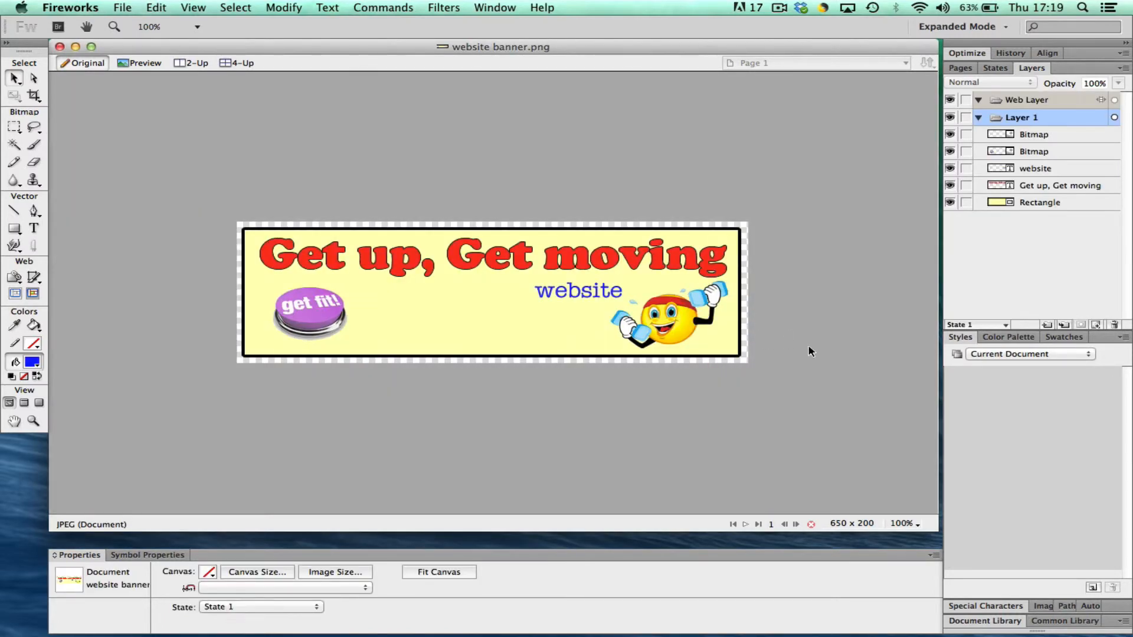
Step: Change the pale yellow background rectangle's solid fill to a linear gradient
left_click(533, 259)
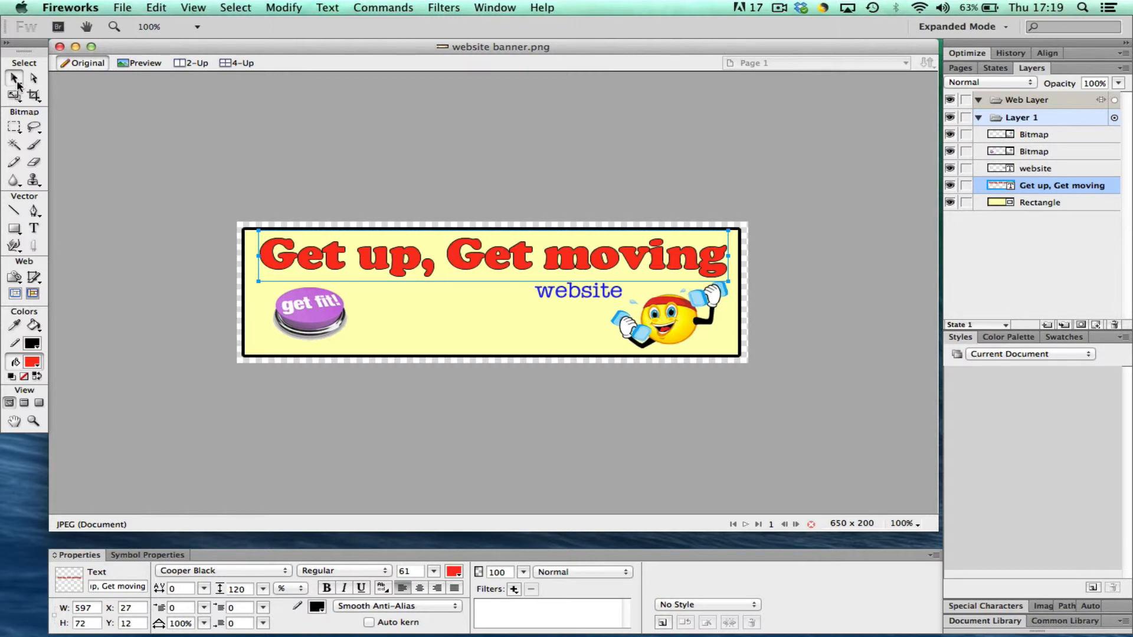
left_click(15, 79)
left_click(422, 260)
left_click(486, 336)
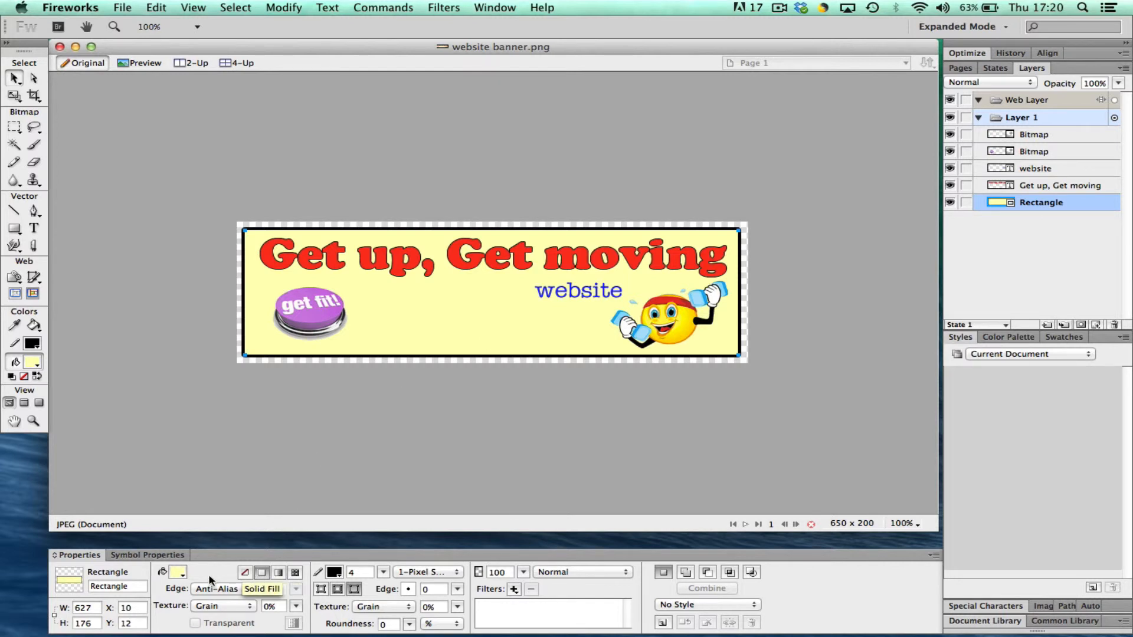
left_click(278, 573)
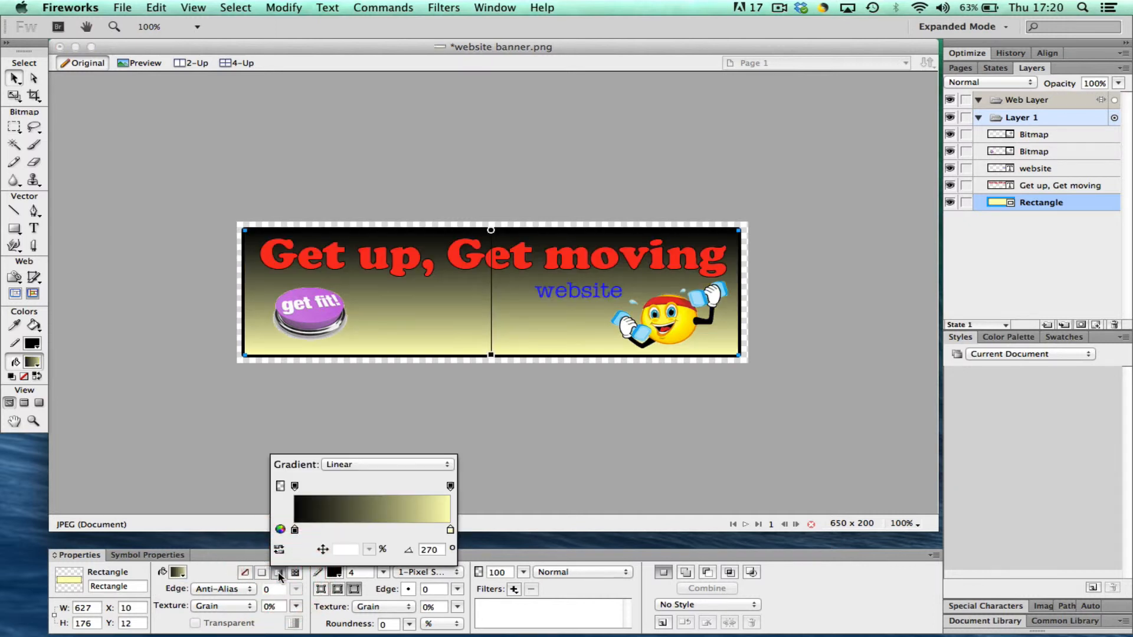
Step: Recolour the gradient's black starting stop, trying red (#FF0000) first and settling on blue
left_click(294, 531)
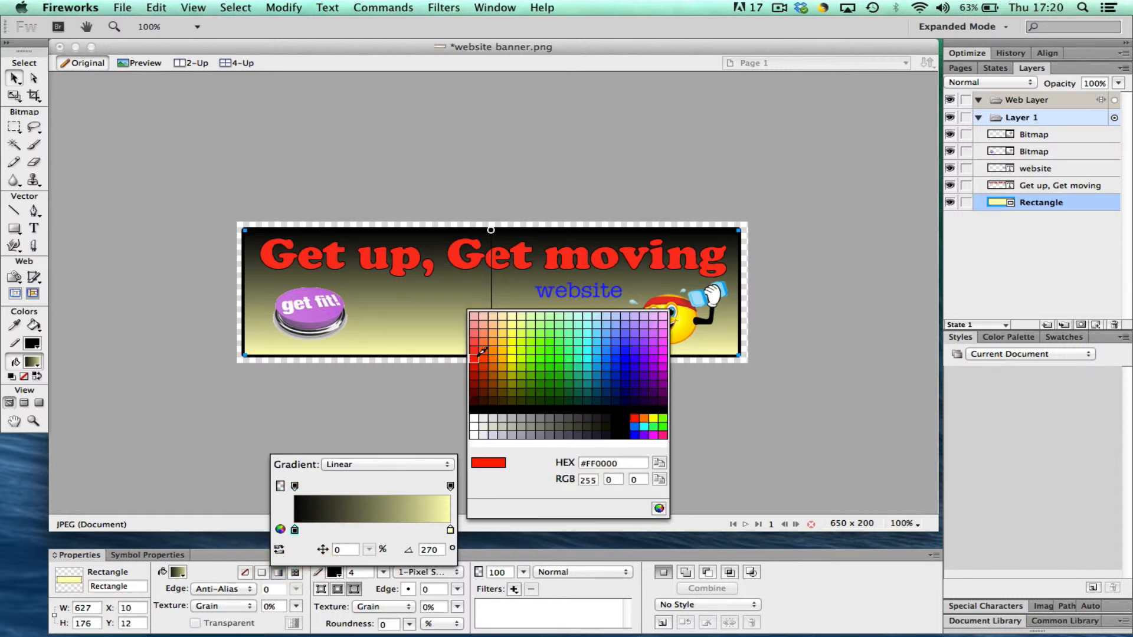
left_click(476, 357)
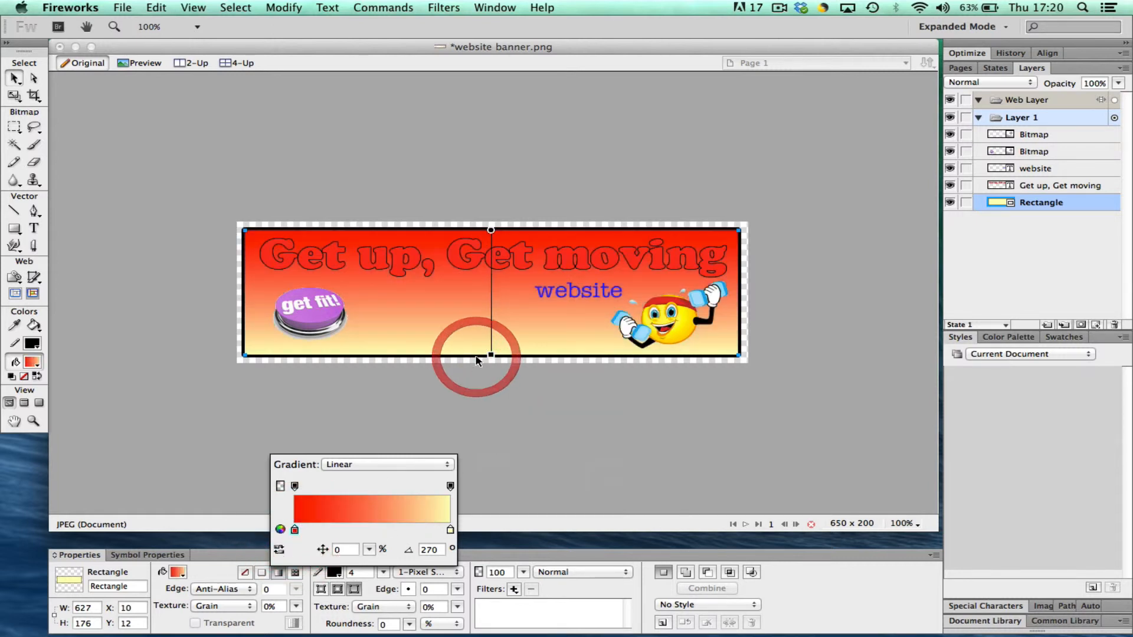
left_click(295, 530)
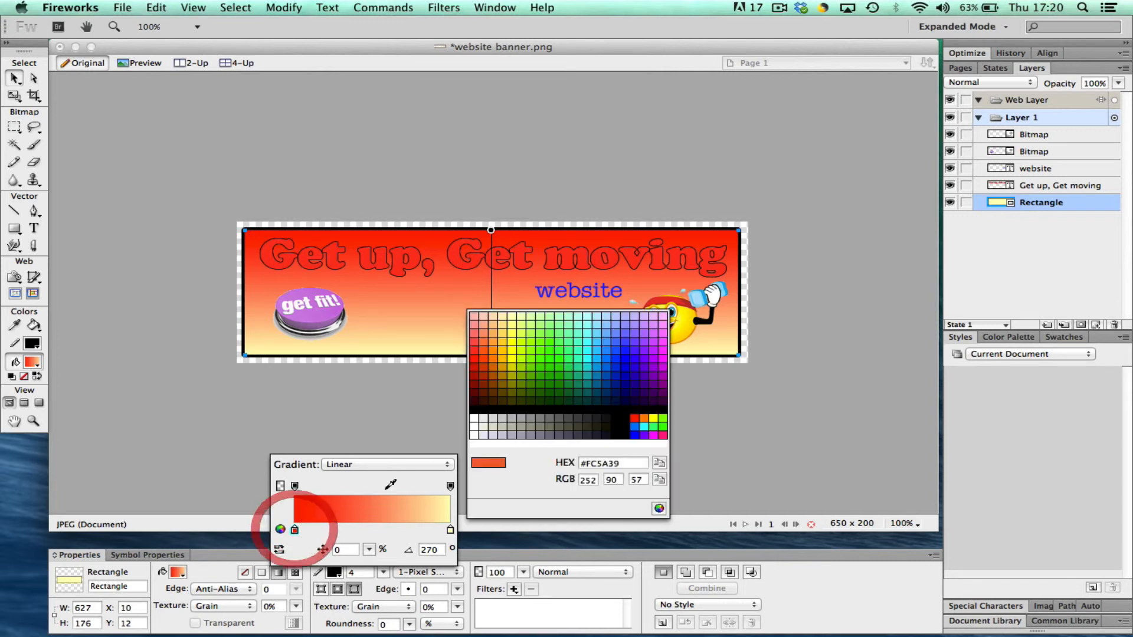
left_click(626, 340)
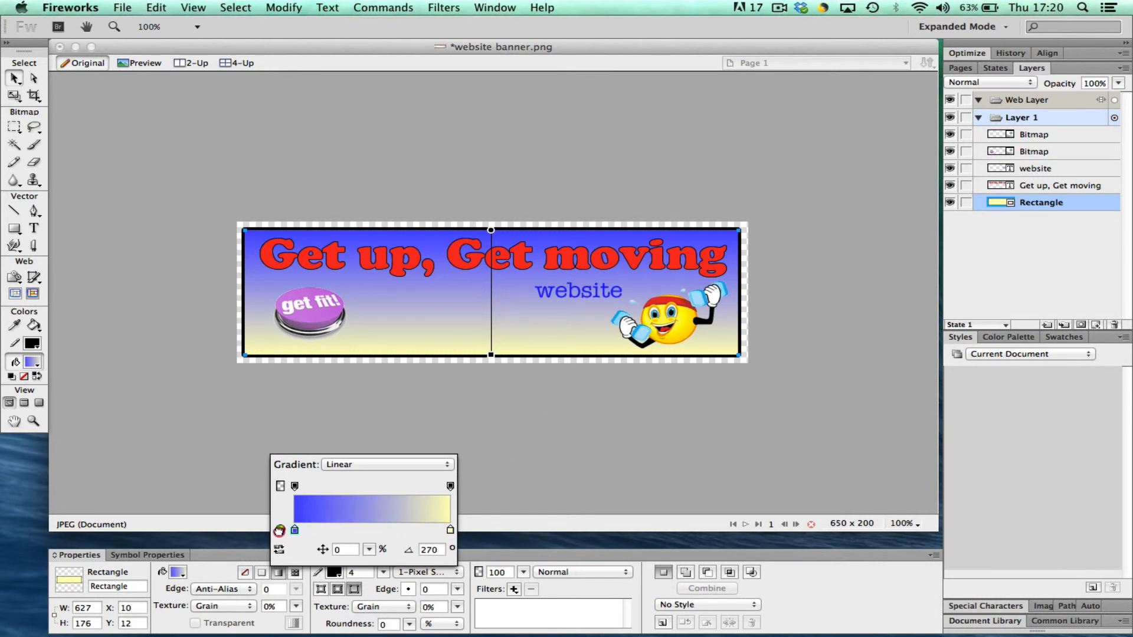
Step: Add a green colour stop at 43% of the rectangle's gradient
left_click(361, 530)
left_click(361, 530)
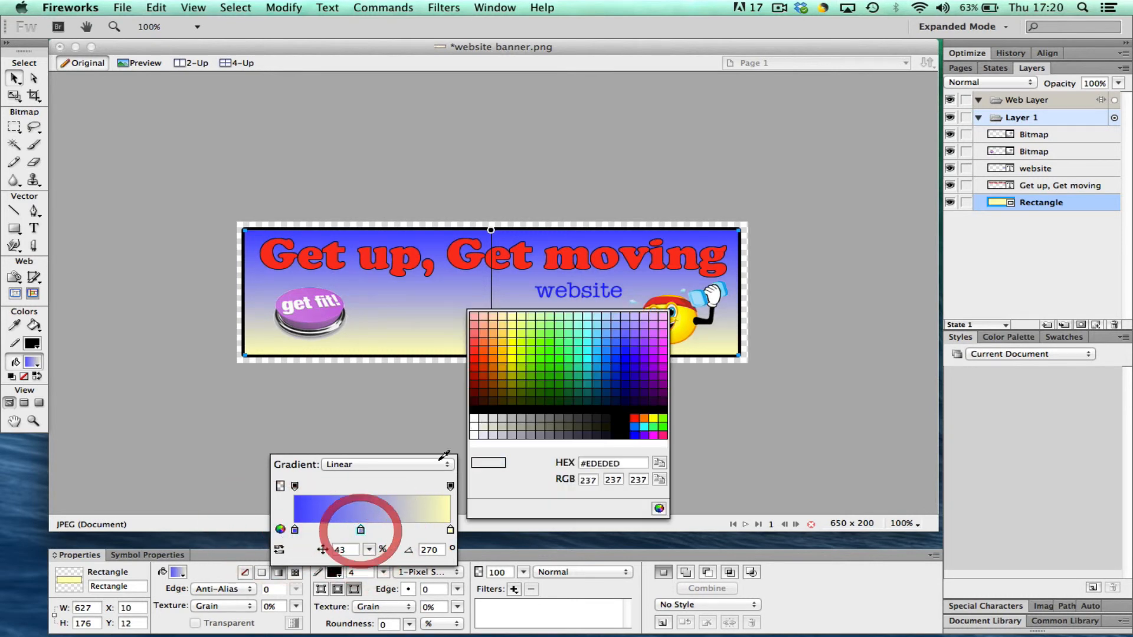
left_click(544, 359)
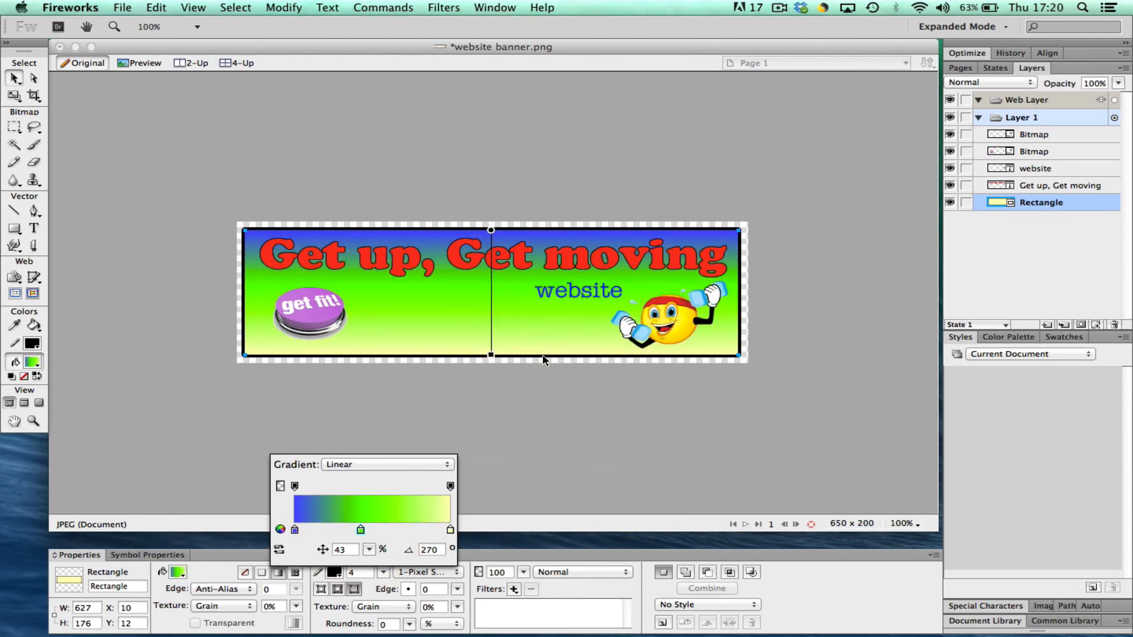
left_click(400, 395)
Step: Look through the gradient types available for the rectangle's fill, keeping Linear
left_click(279, 573)
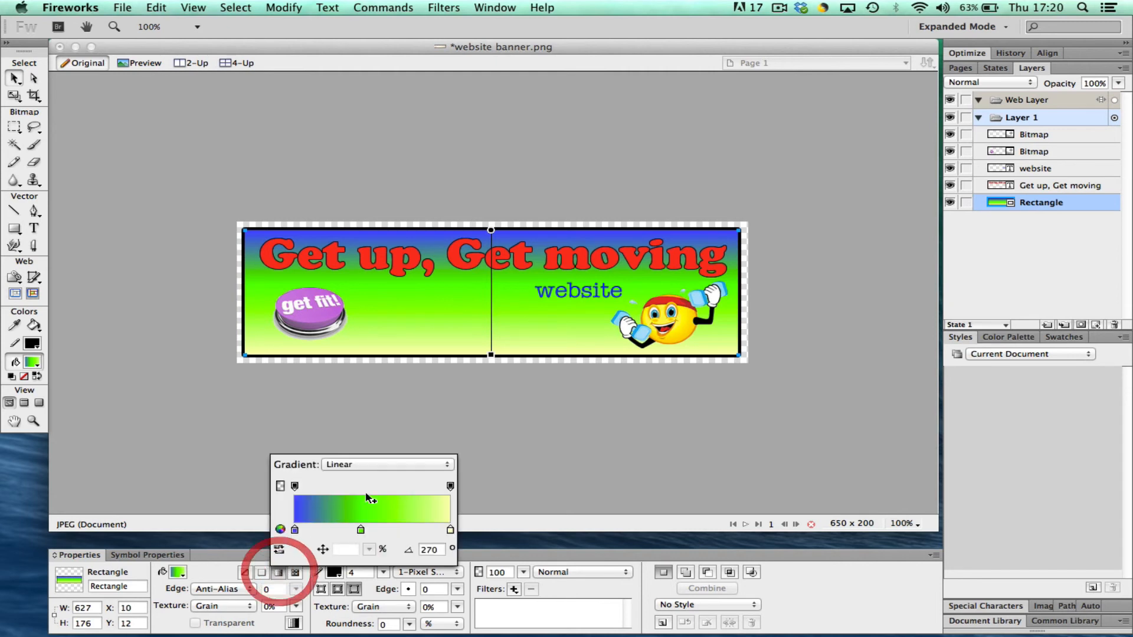
left_click(379, 464)
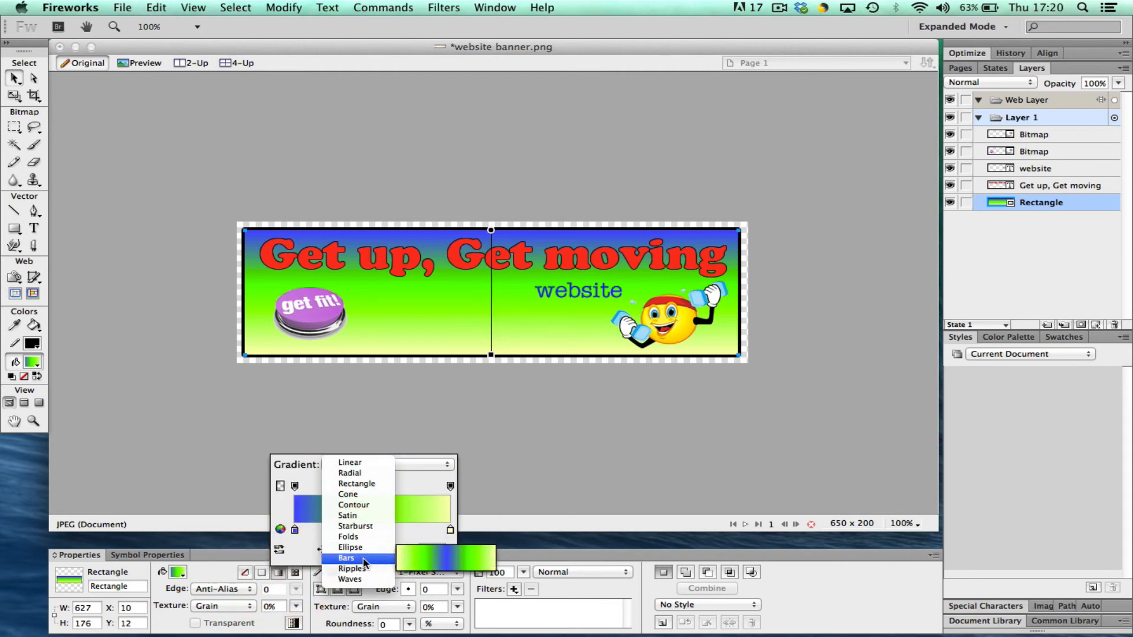
left_click(336, 462)
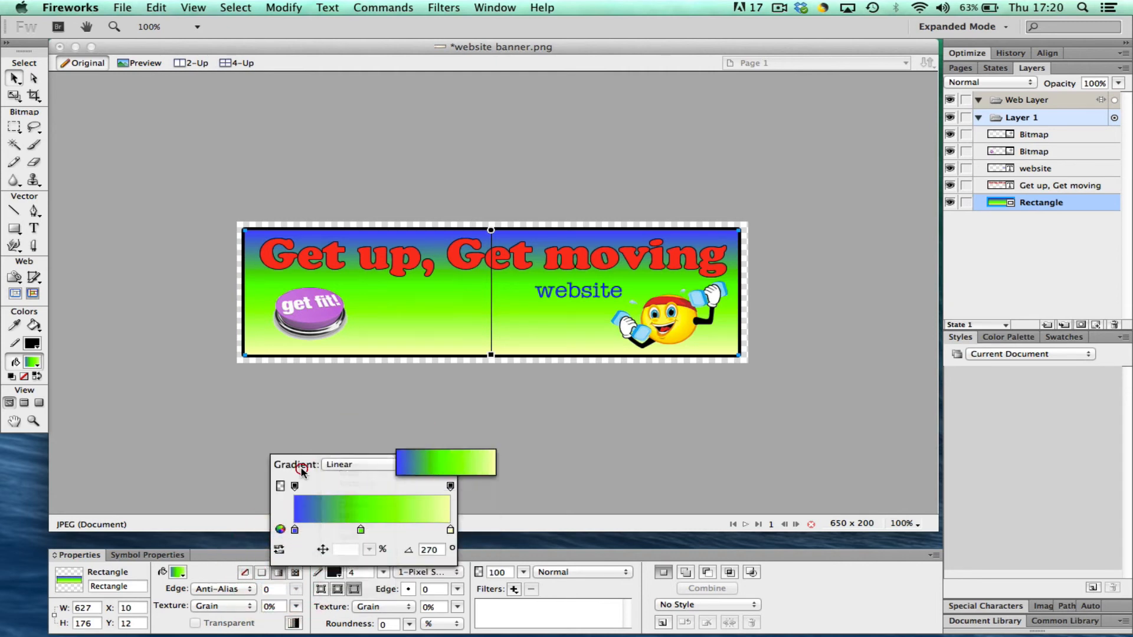